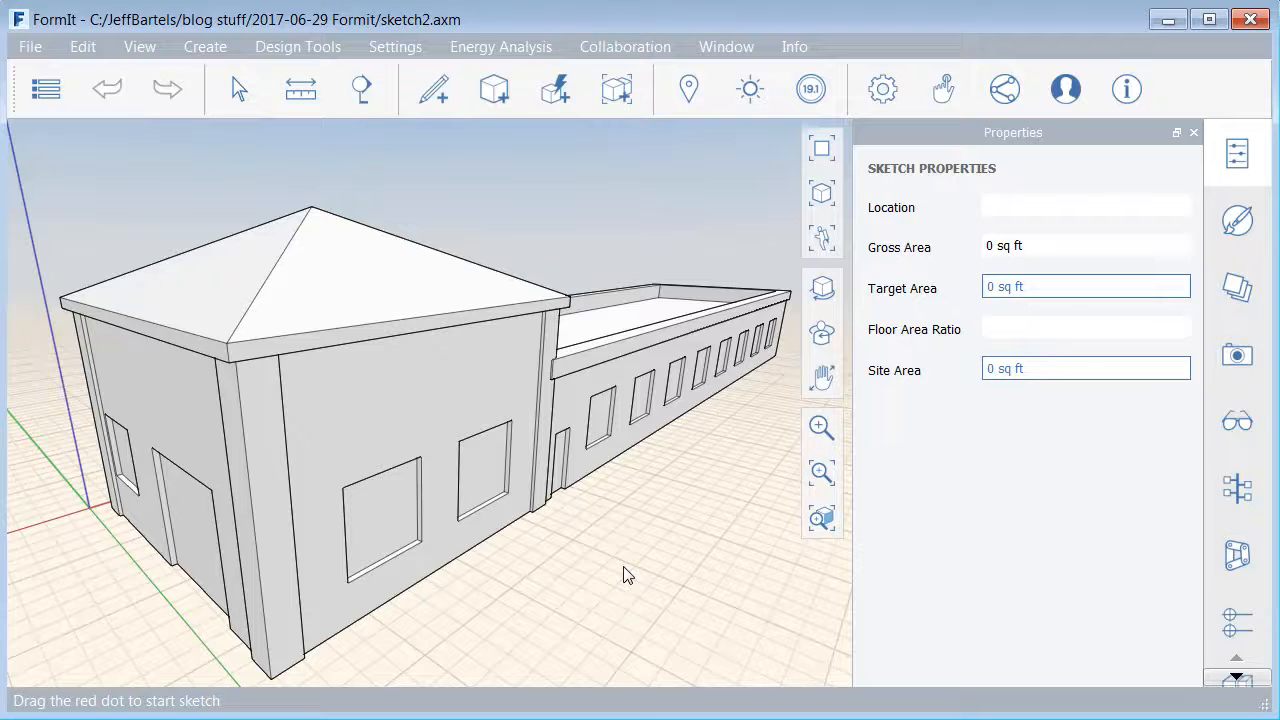
- Import the Running - Light Gray material from the Masonry CMU category of the Autodesk library
left_click(1238, 225)
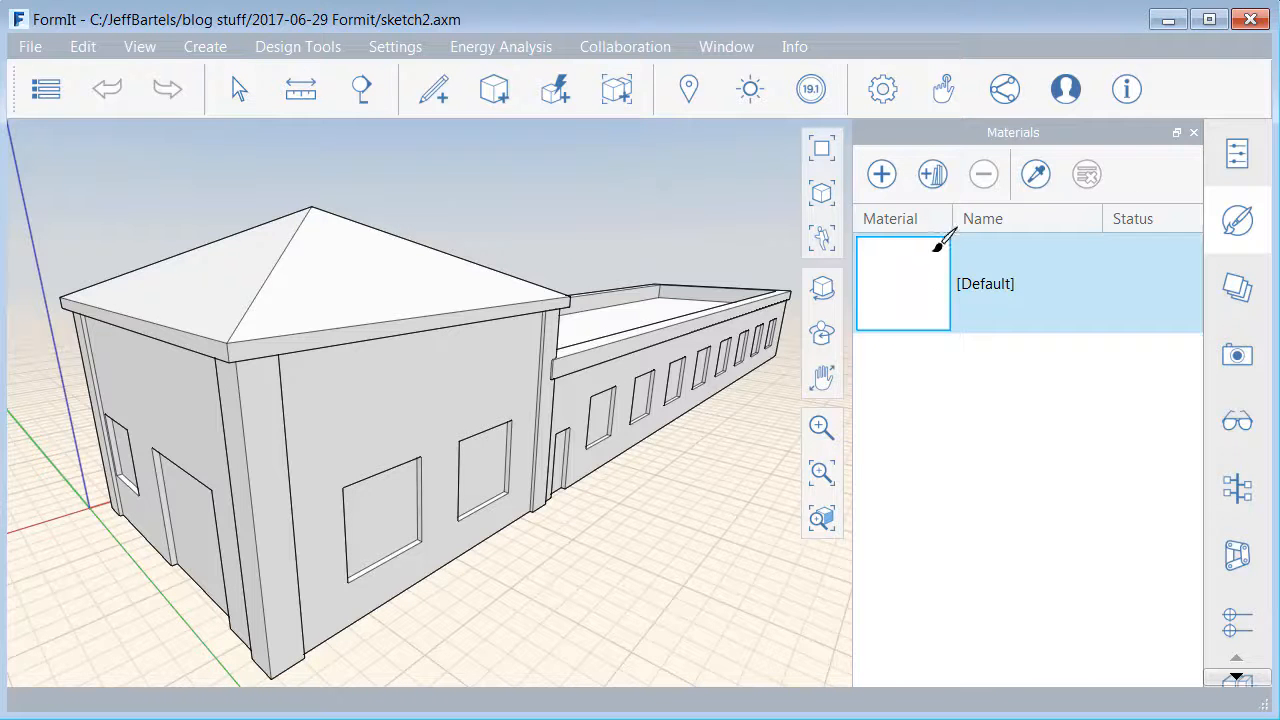
left_click(933, 178)
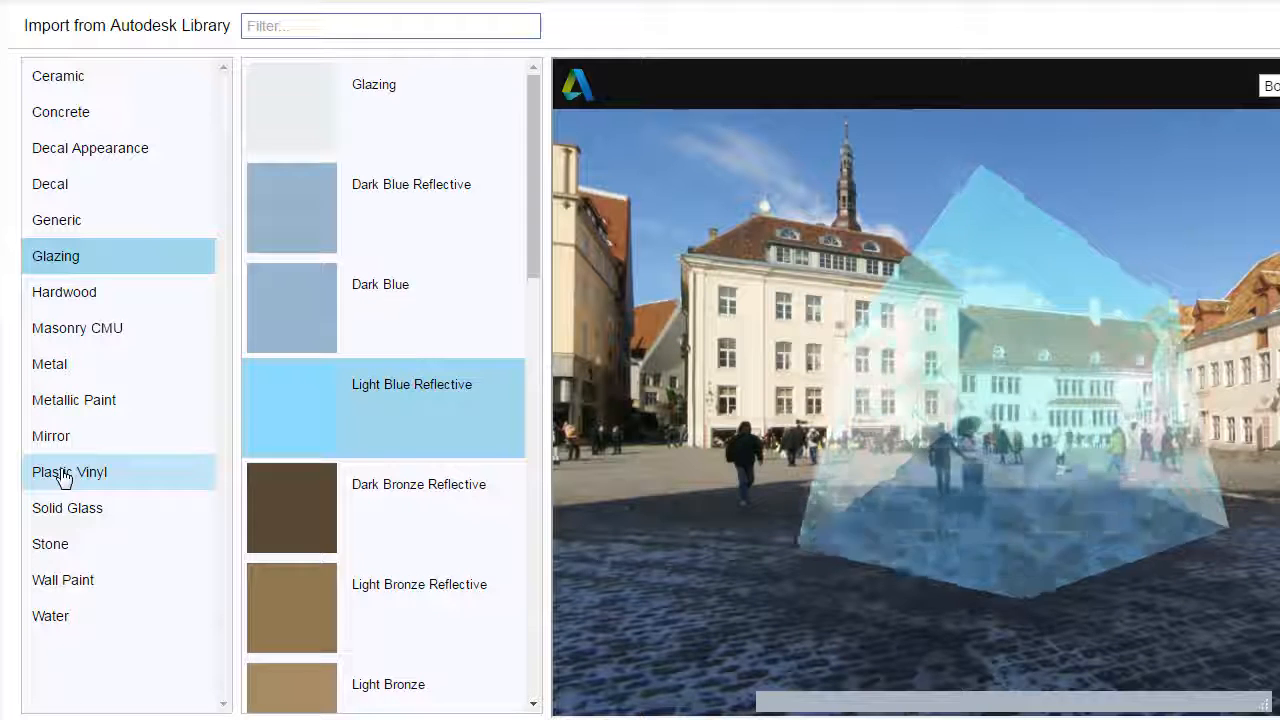
left_click(63, 477)
left_click_drag(531, 140, 558, 129)
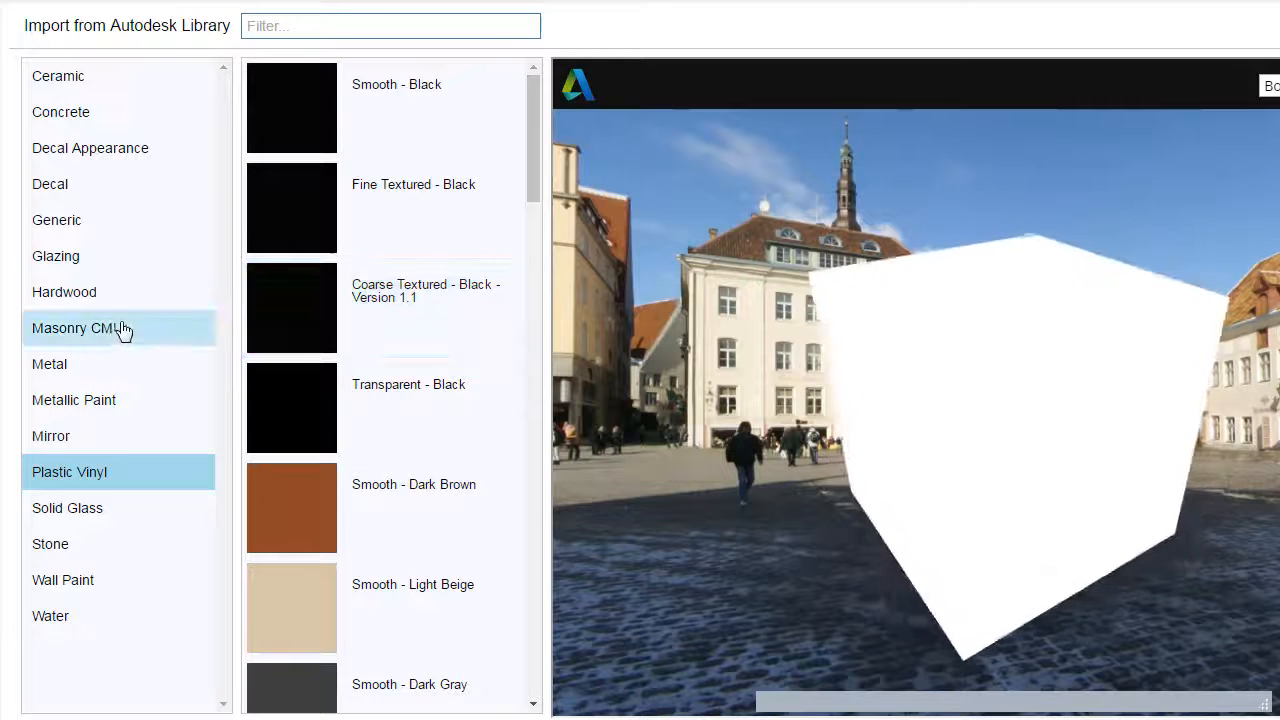
left_click(63, 338)
left_click_drag(532, 132, 545, 640)
left_click_drag(535, 435, 535, 590)
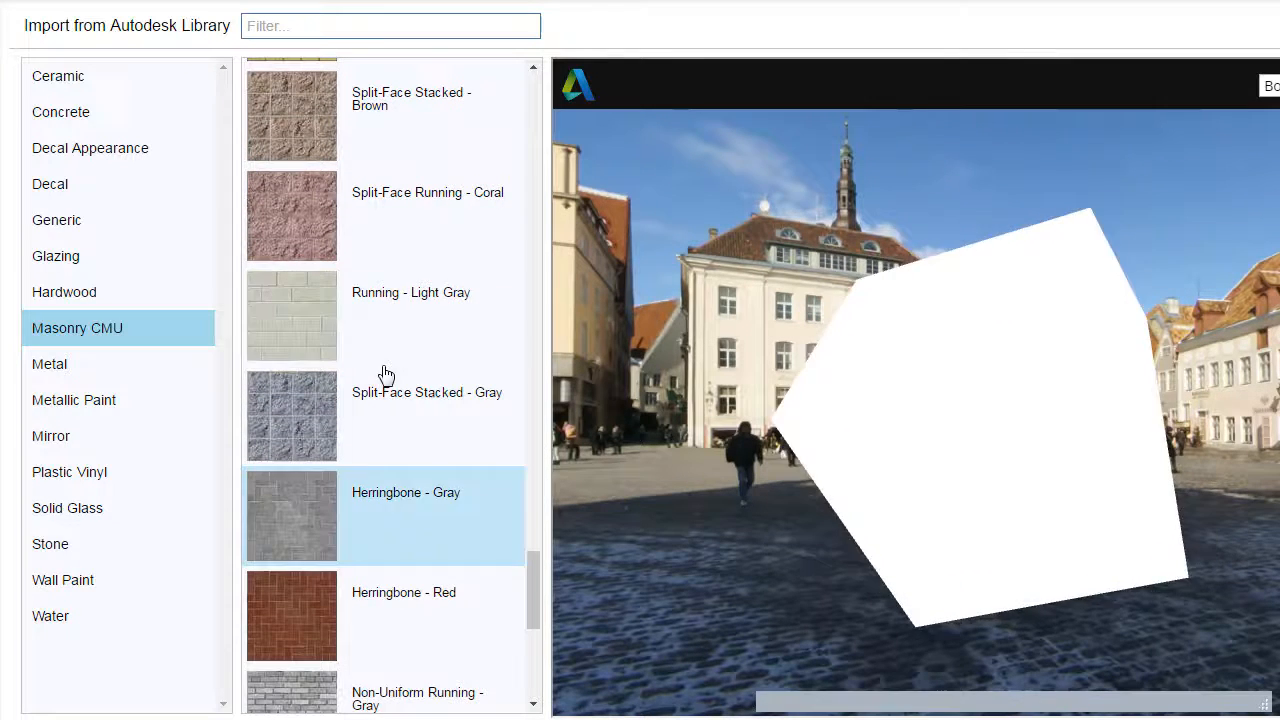
left_click(305, 330)
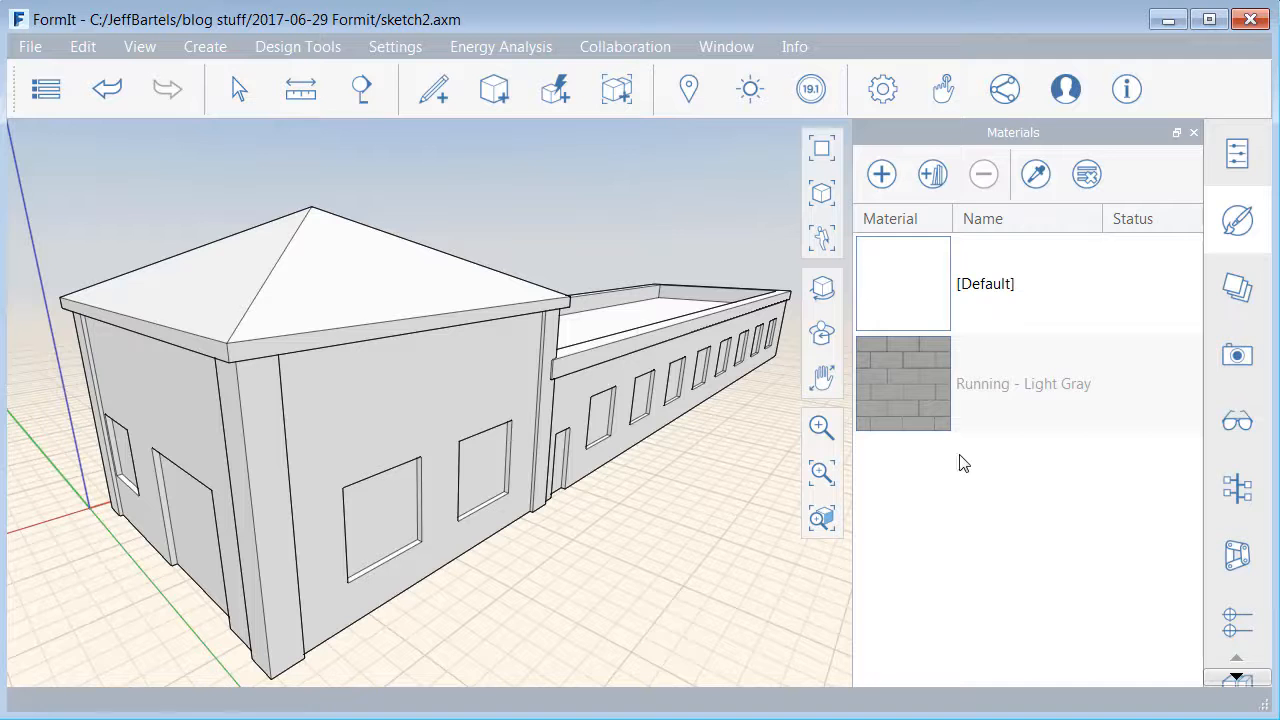
- Paint the two outer walls of the hip-roofed block facing the view with the Running - Light Gray material
left_click(905, 385)
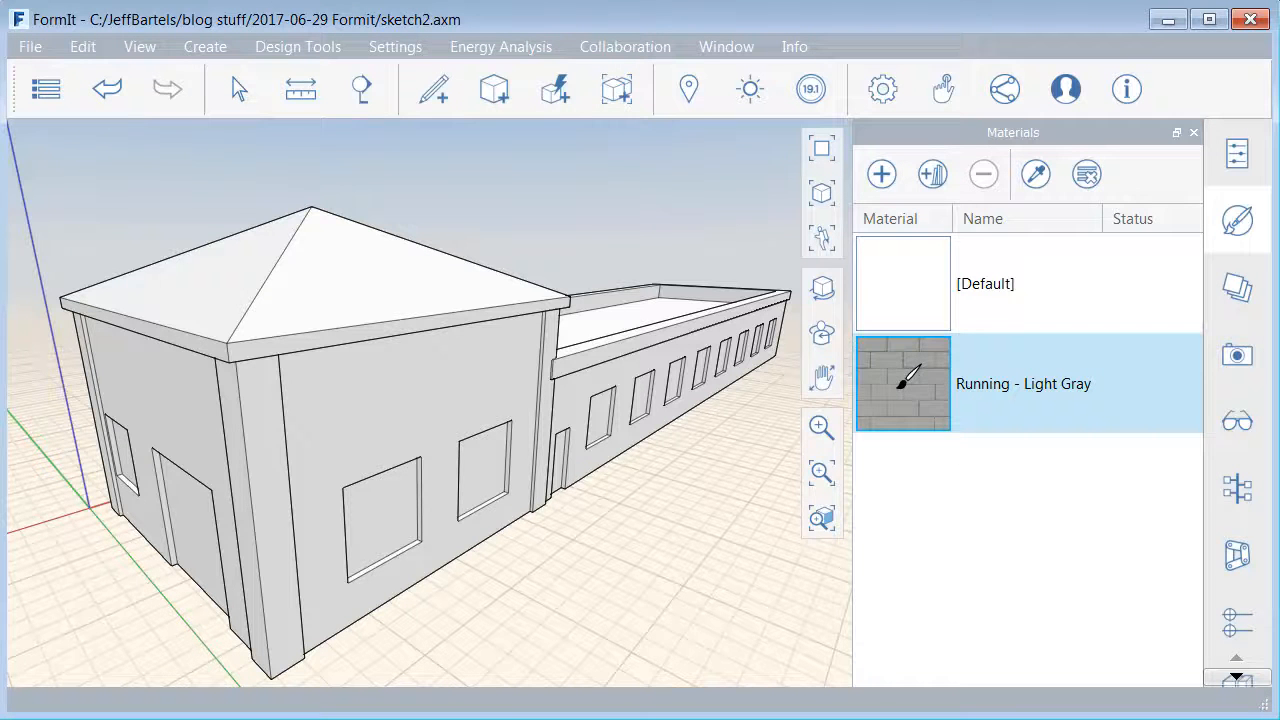
right_click(904, 371)
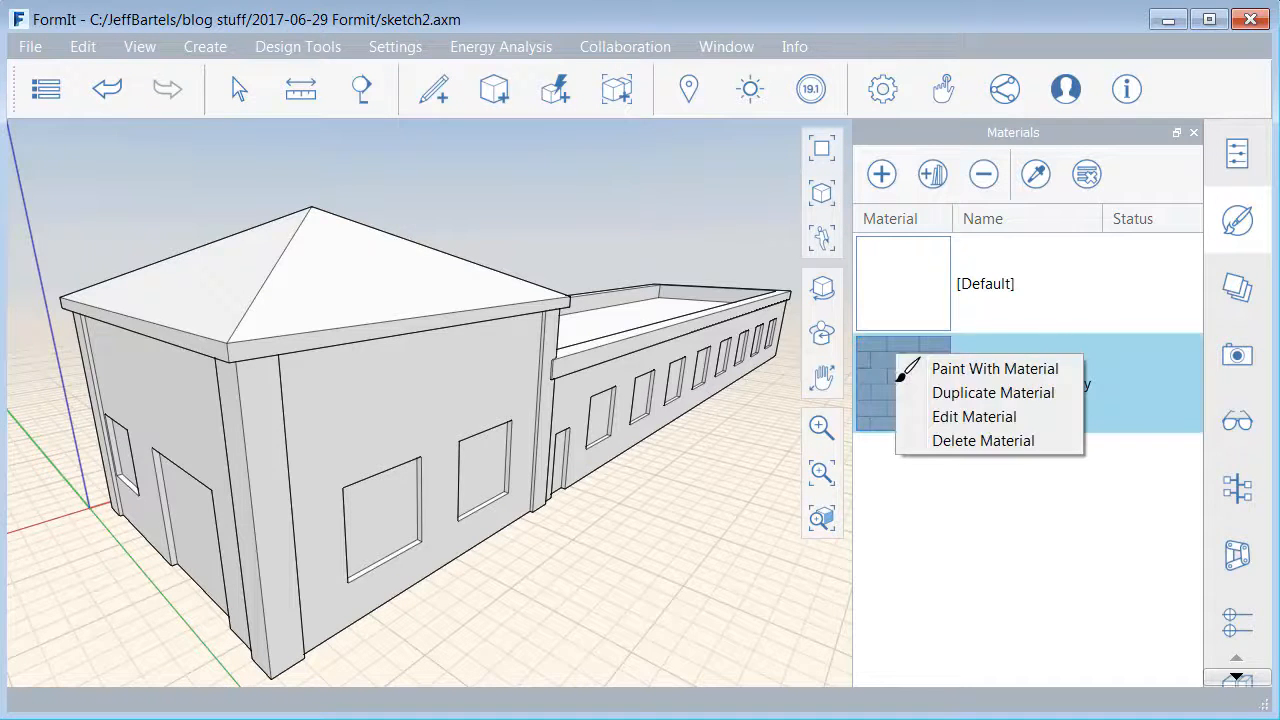
left_click(945, 370)
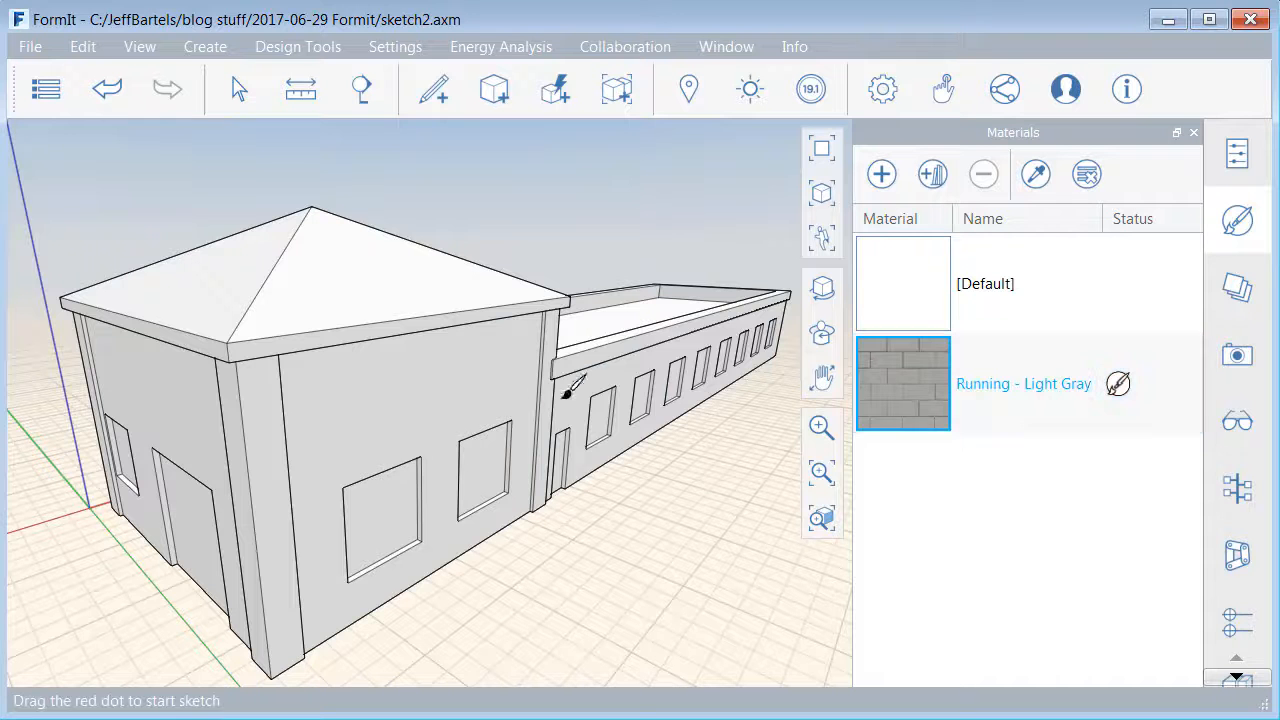
left_click(425, 383)
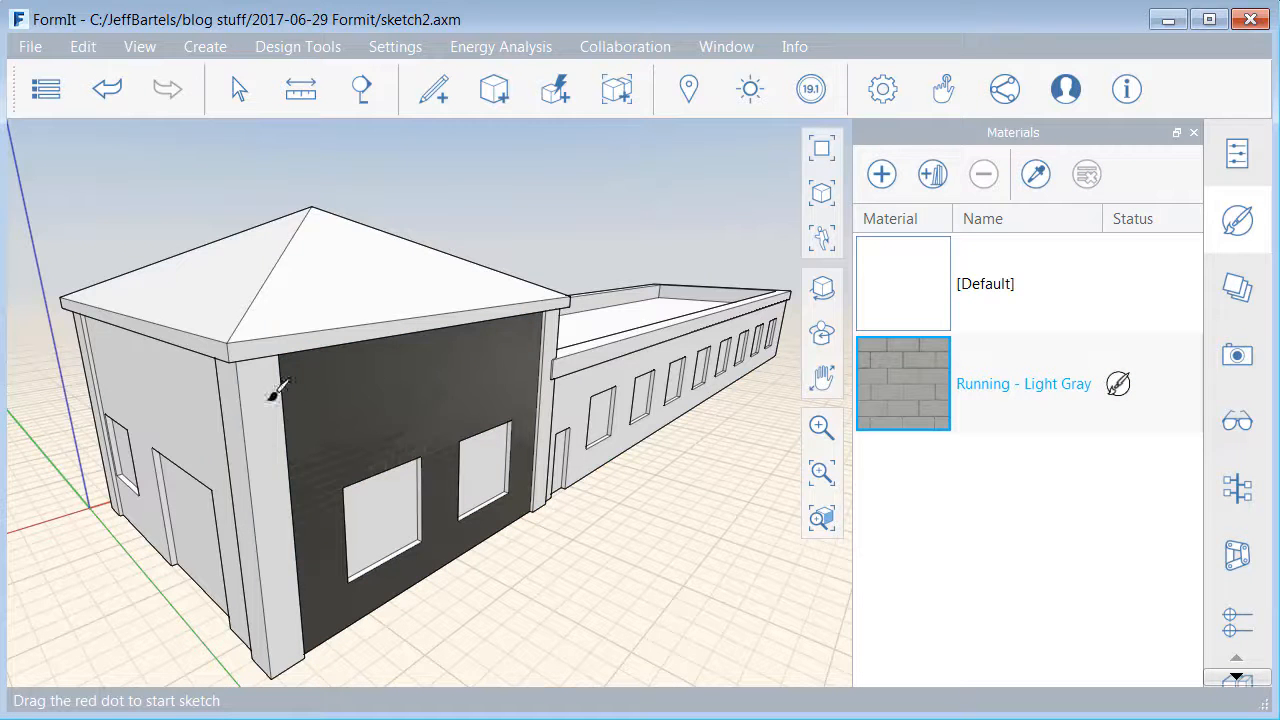
left_click(196, 399)
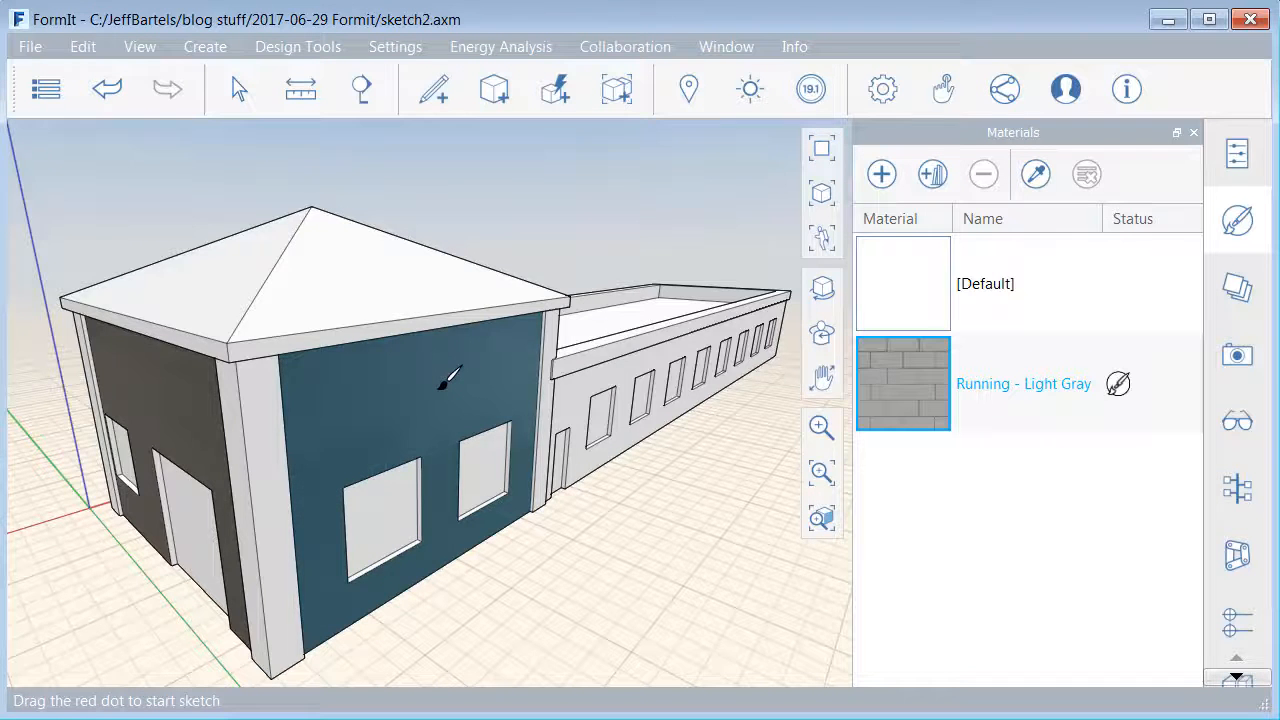
- Paint the entire building, including the roofs and the long wing, with Running - Light Gray and end painting
key("Tab")
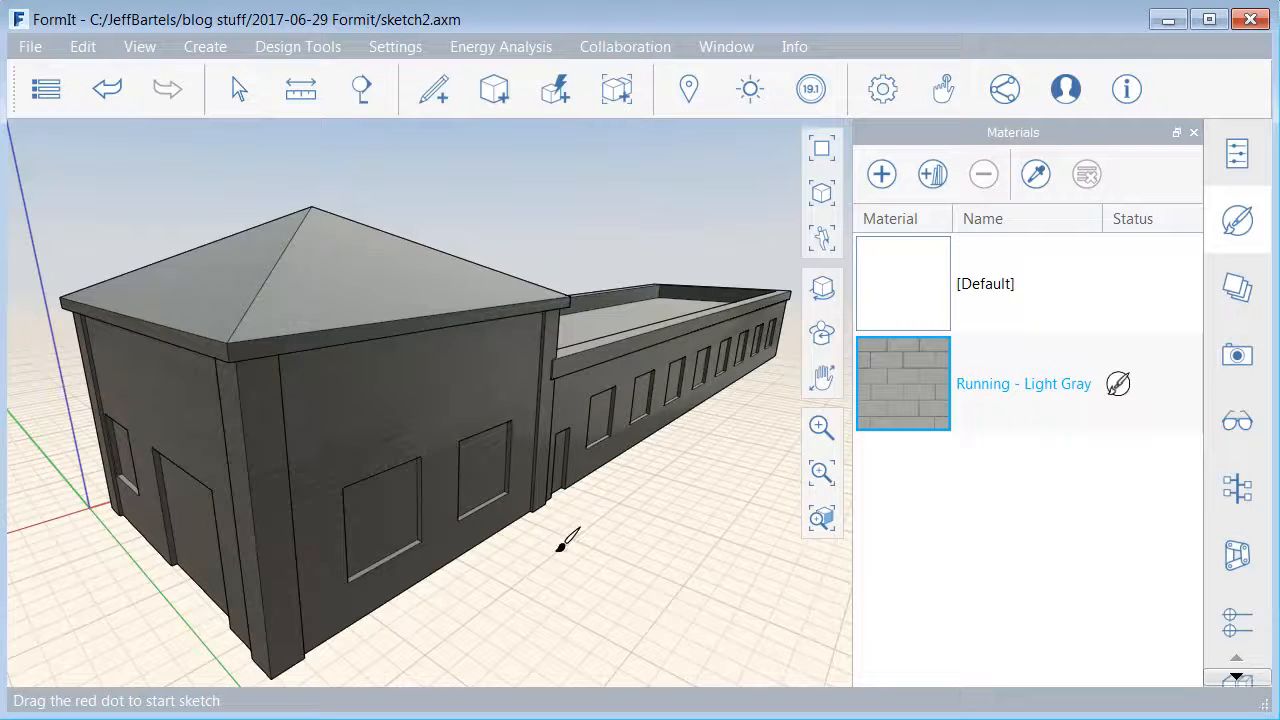
key("Escape")
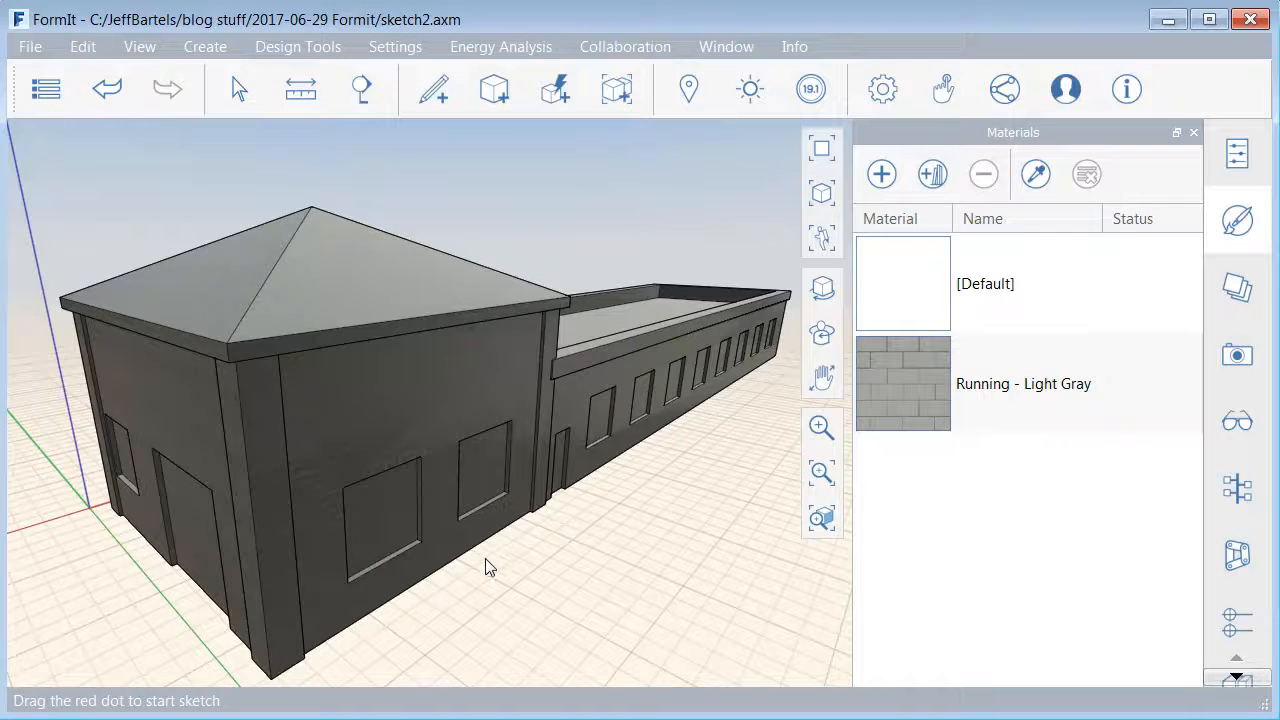
mouse_move(485, 558)
right_mouse_down()
mouse_move(530, 542)
mouse_move(496, 562)
right_mouse_up()
right_click_drag(585, 555, 591, 540)
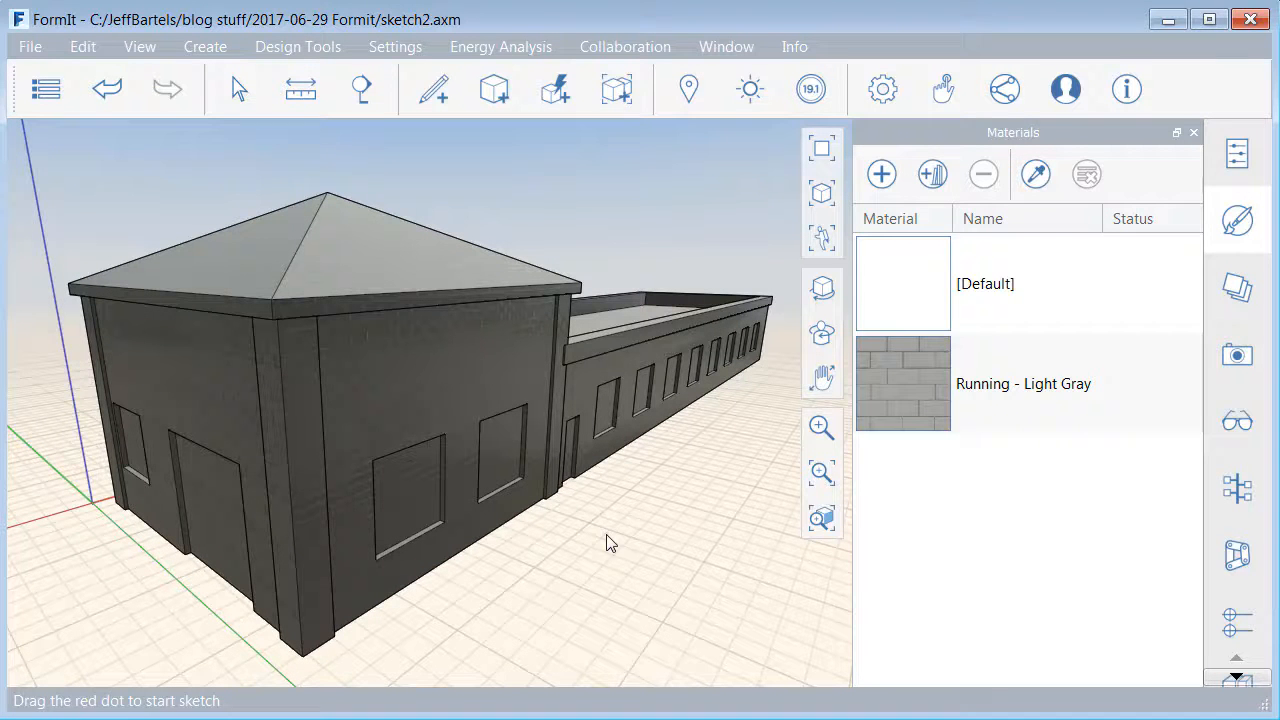
- Edit the Running - Light Gray material to turn off its gloss and oblique reflection
left_click(886, 372)
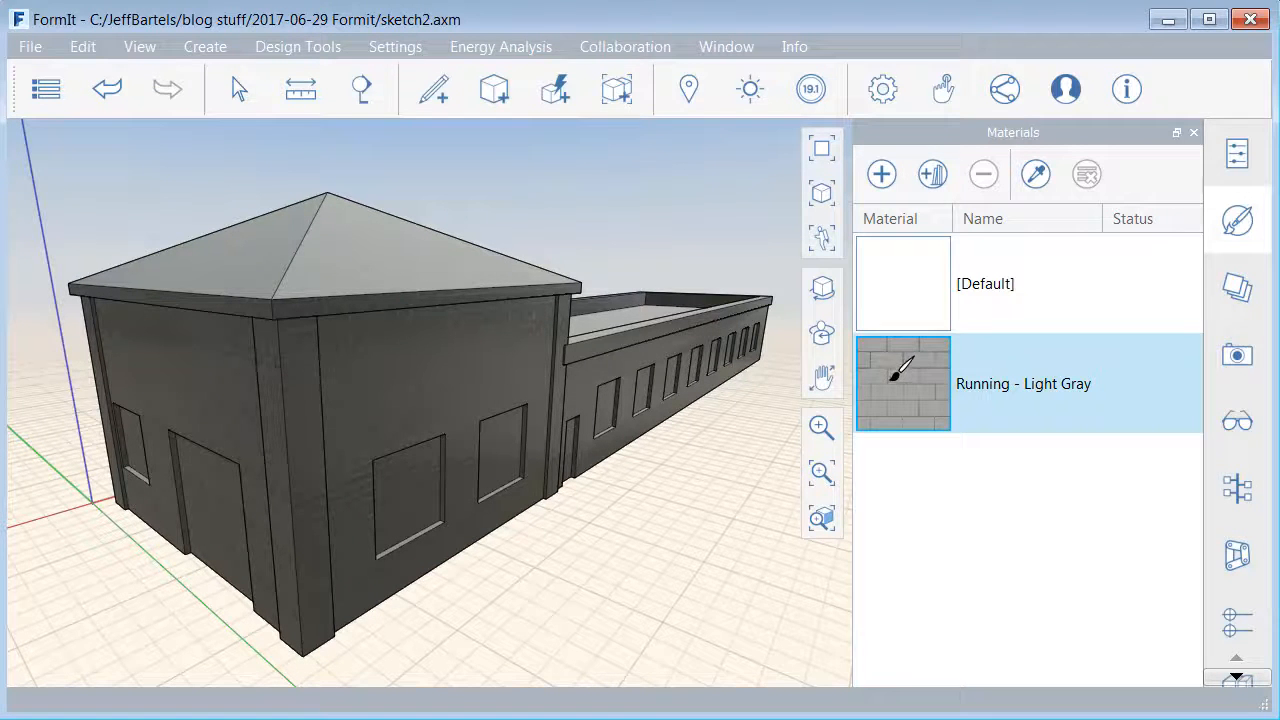
right_click(900, 370)
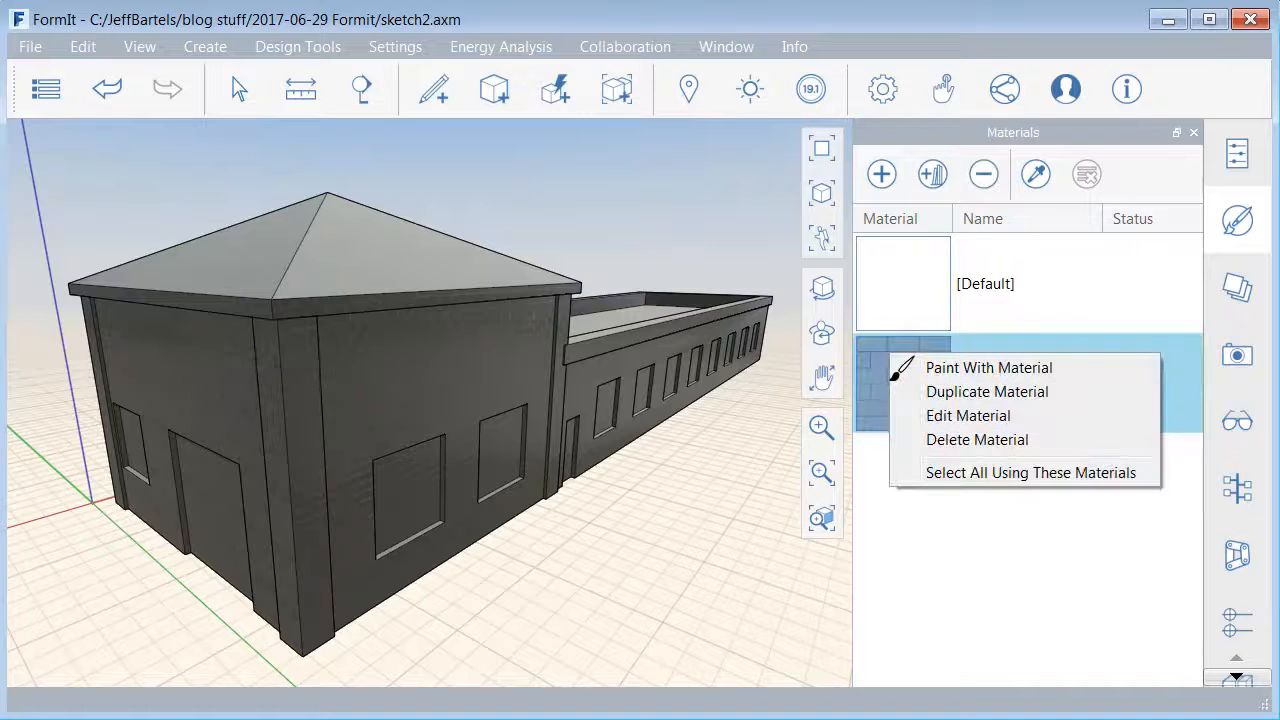
left_click(928, 416)
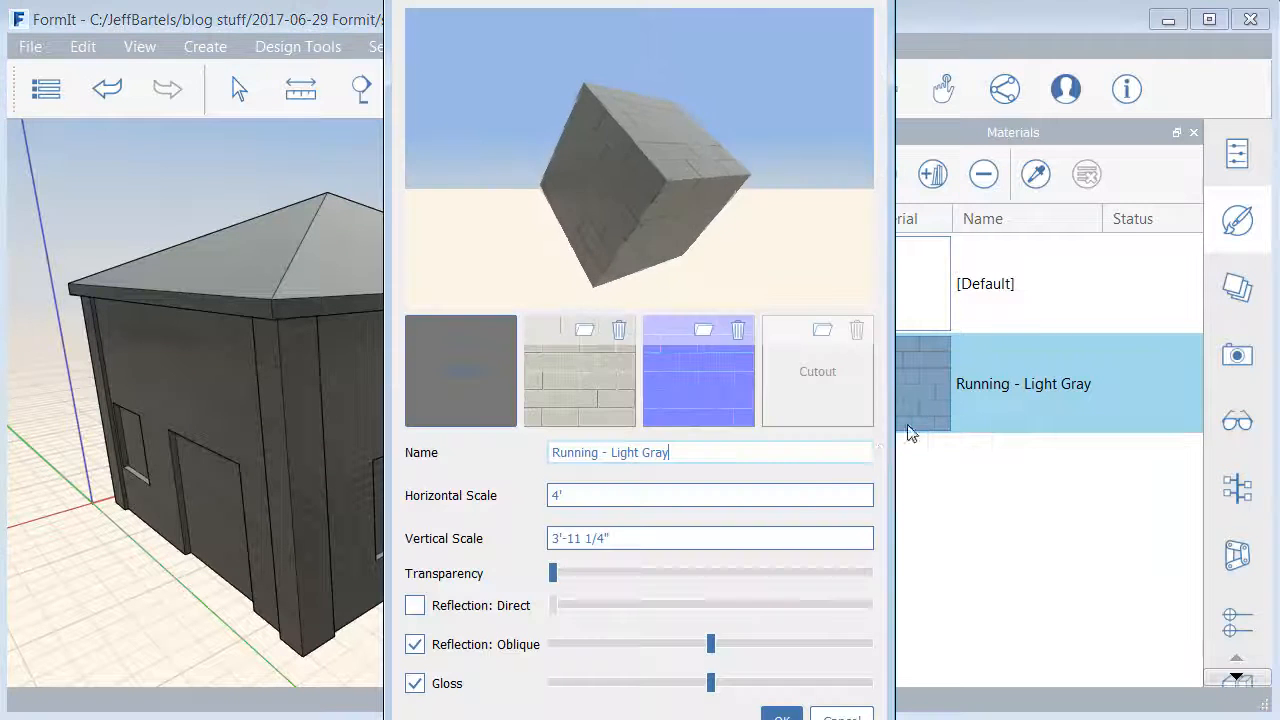
left_click(415, 686)
left_click(415, 646)
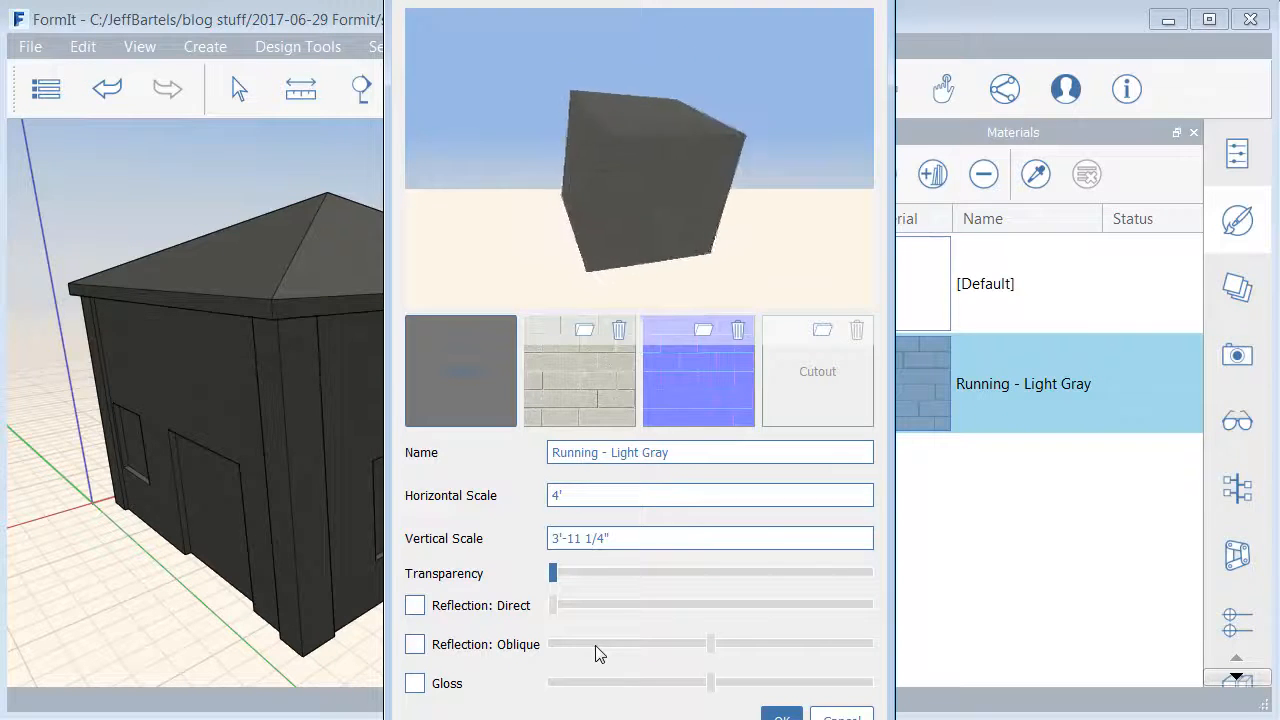
- Lighten the Running - Light Gray material's base color to #f7f7f7 and apply the material changes
left_click(465, 376)
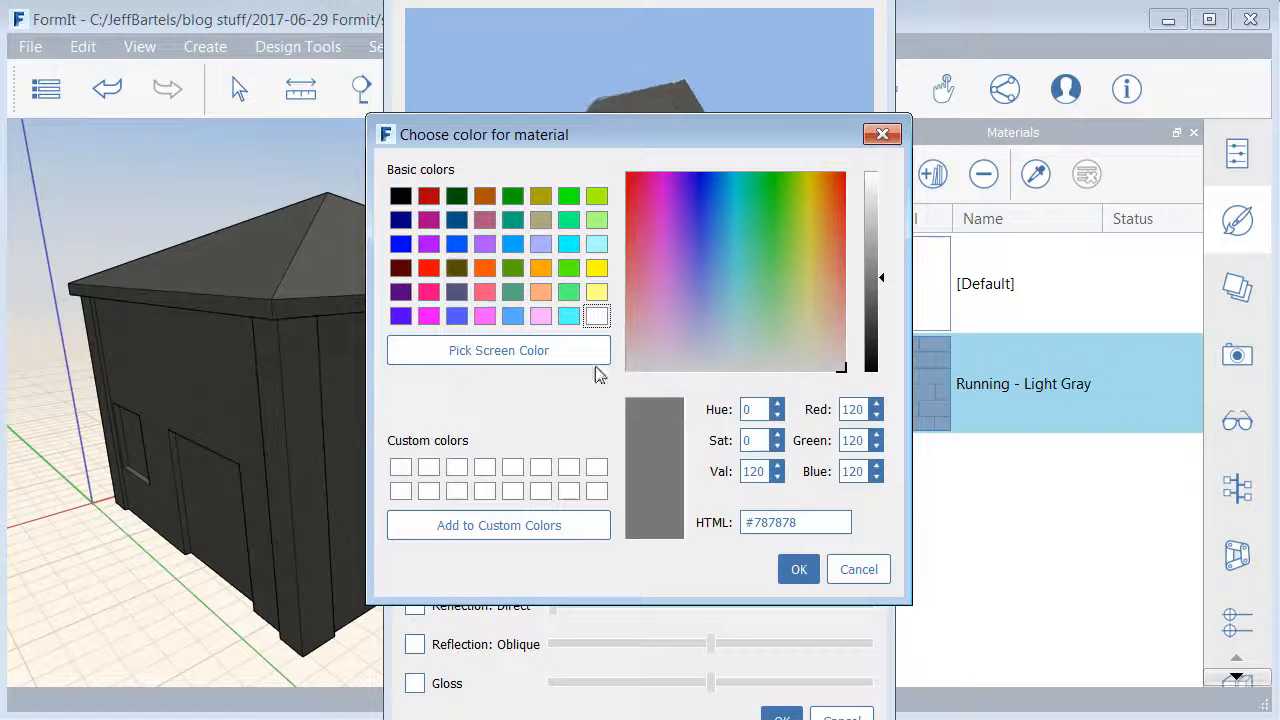
left_click_drag(880, 280, 886, 180)
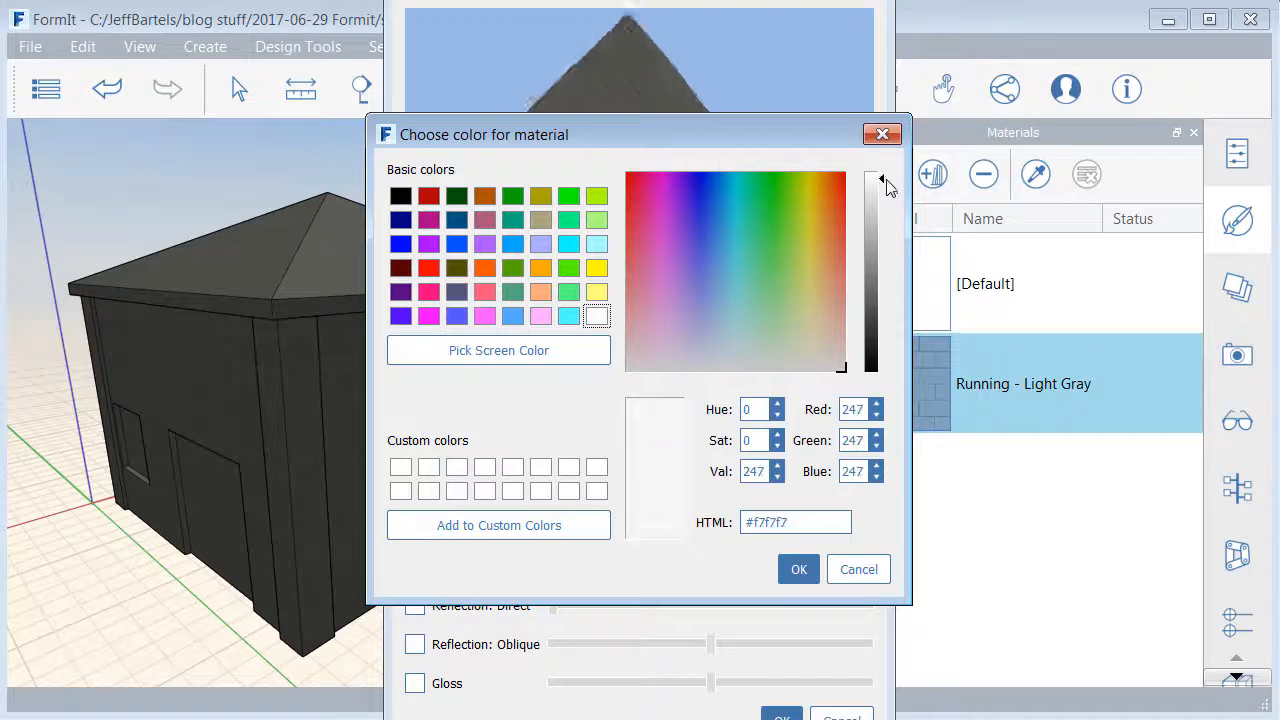
left_click(799, 569)
left_click(781, 714)
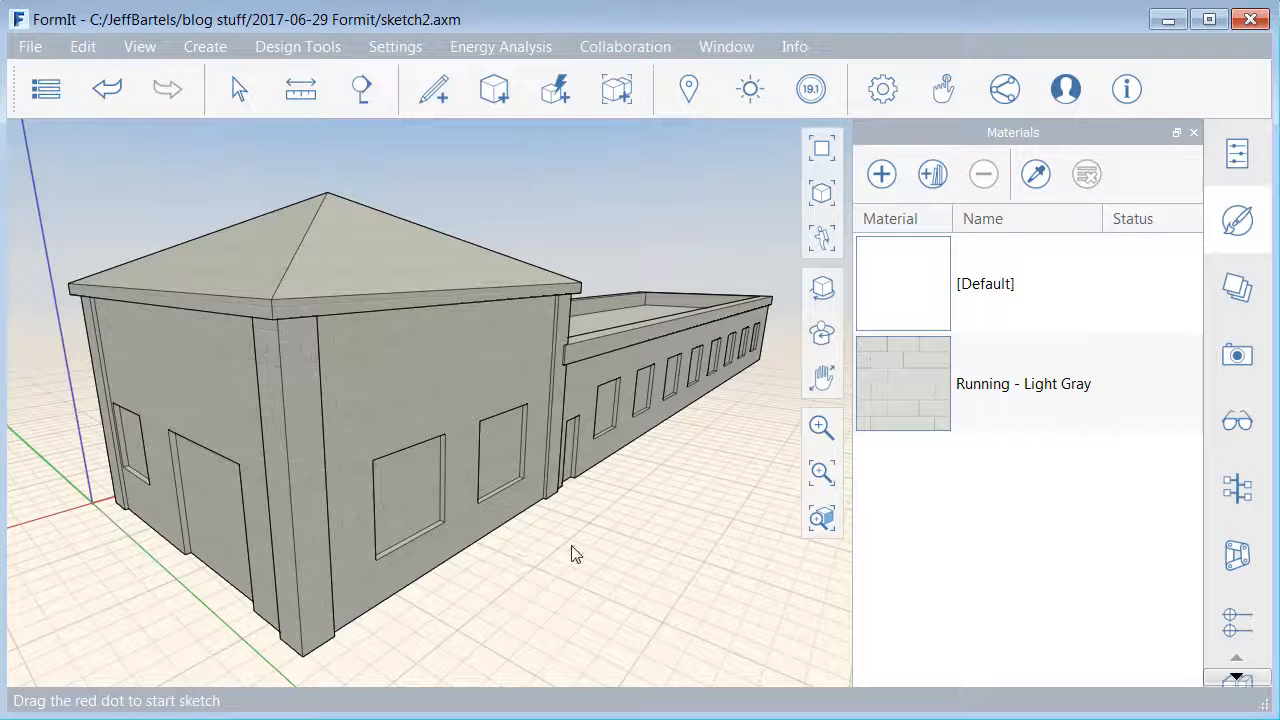
- Import the Anodized - Red material from the Metal category of the Autodesk library
left_click(930, 176)
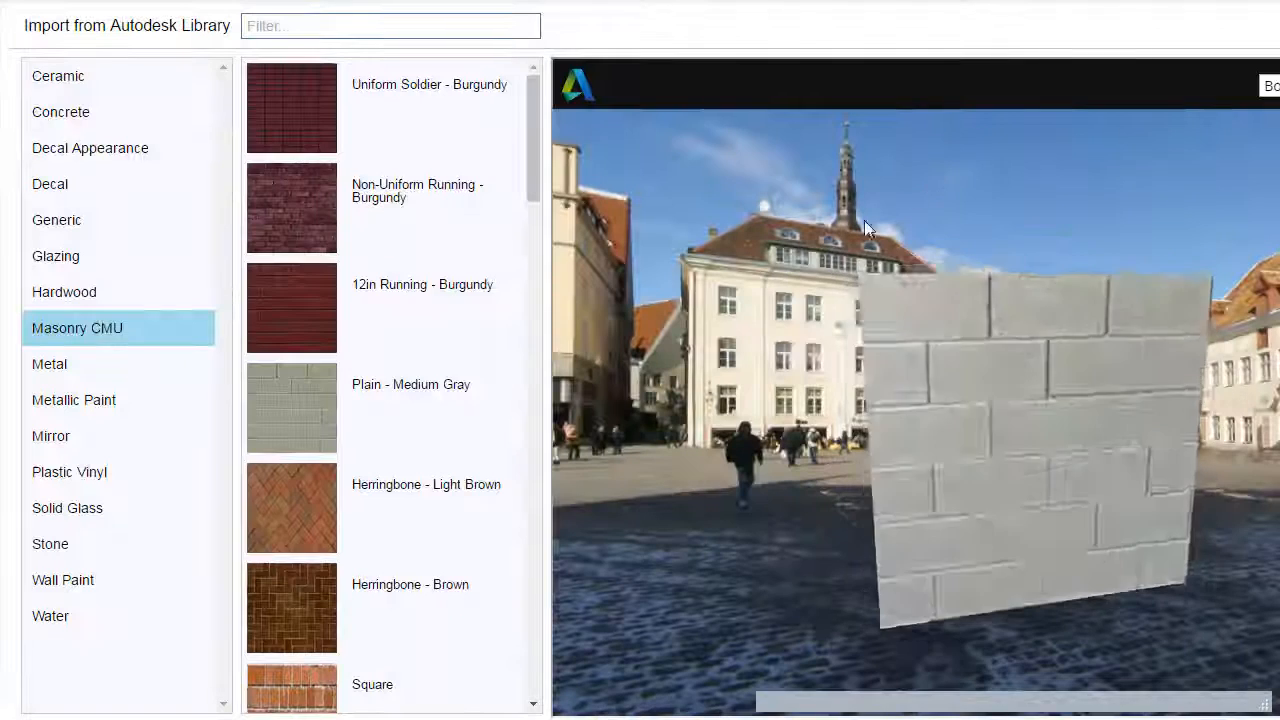
left_click(52, 368)
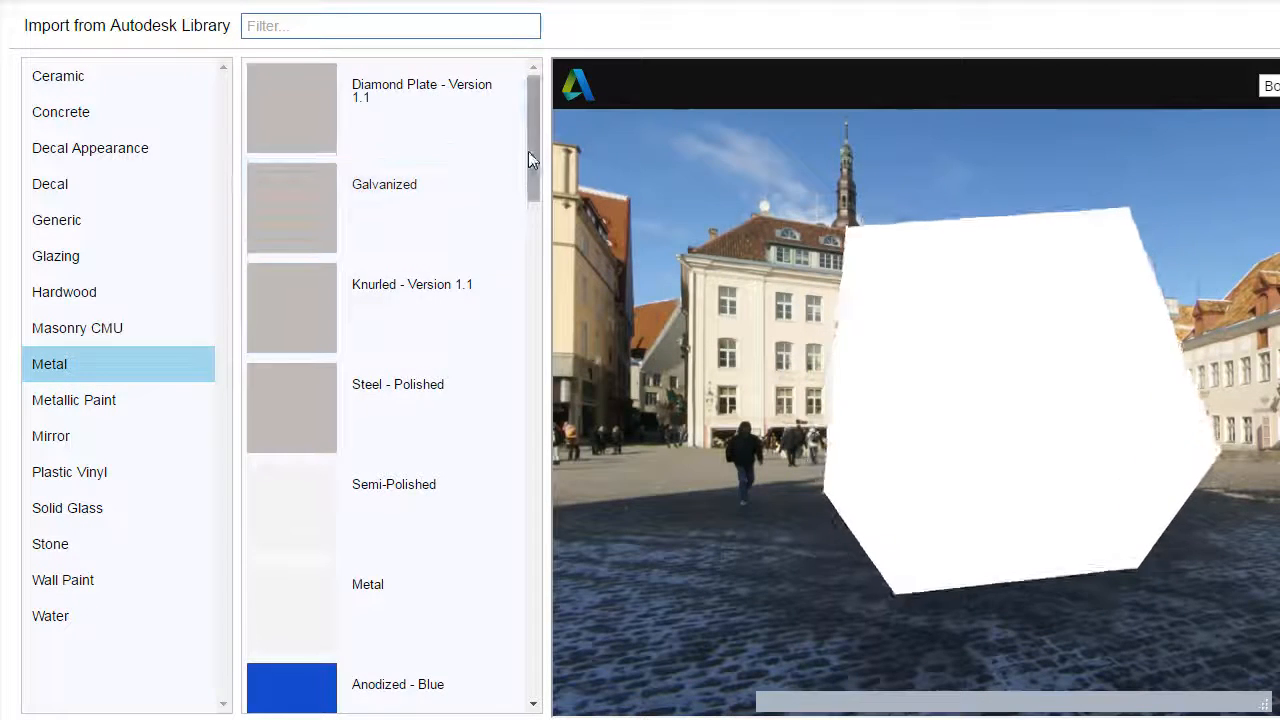
left_click_drag(529, 180, 531, 652)
left_click_drag(528, 366, 530, 536)
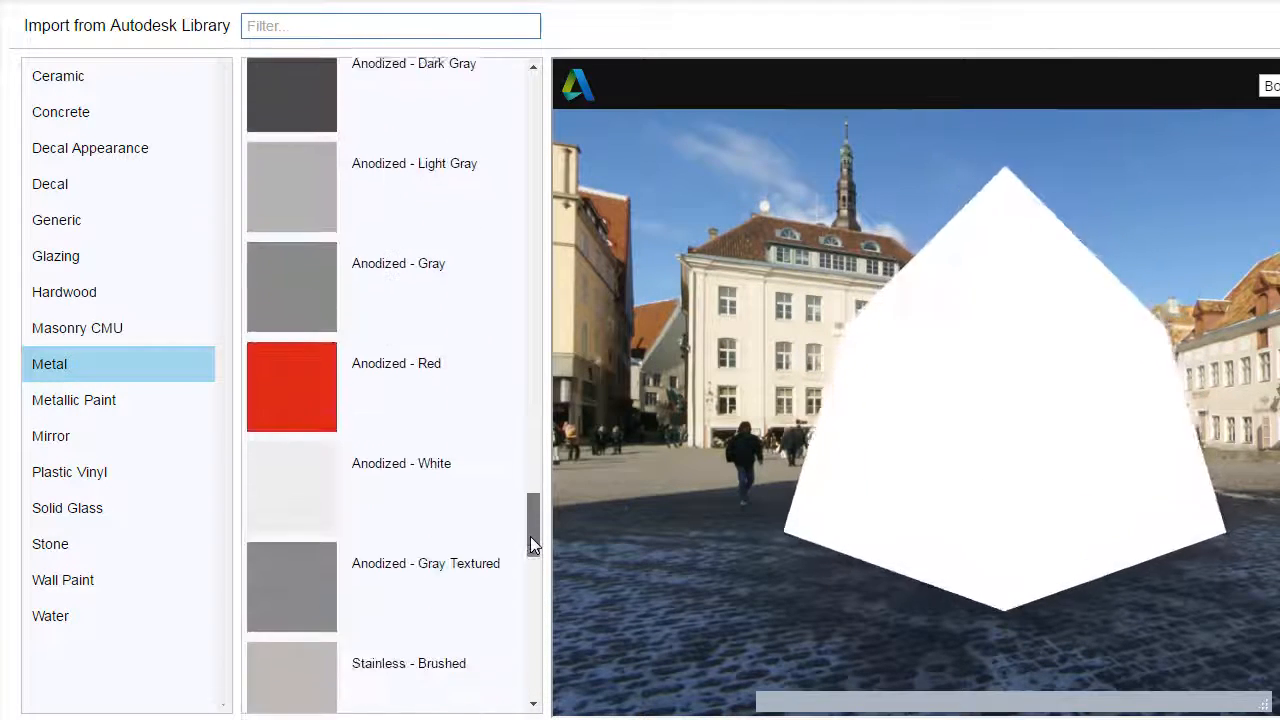
left_click(358, 382)
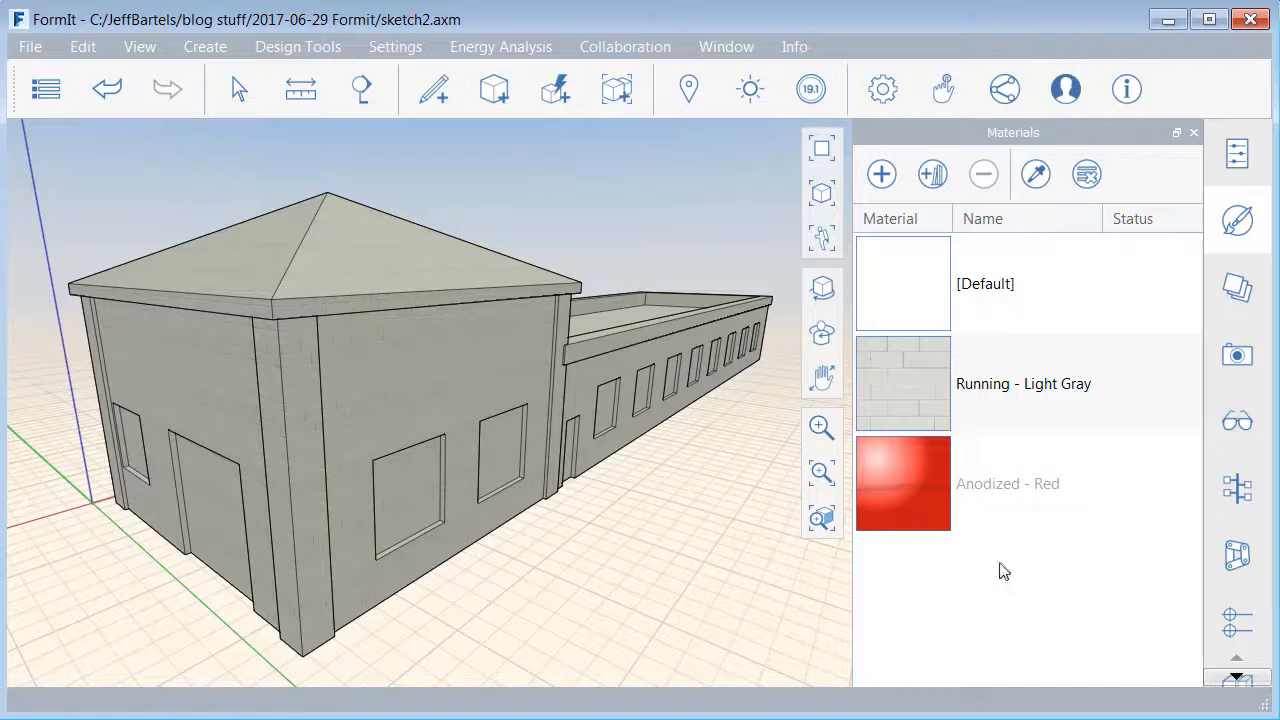
- Edit the Anodized - Red material to turn off its gloss, oblique reflection and direct reflection
left_click(922, 490)
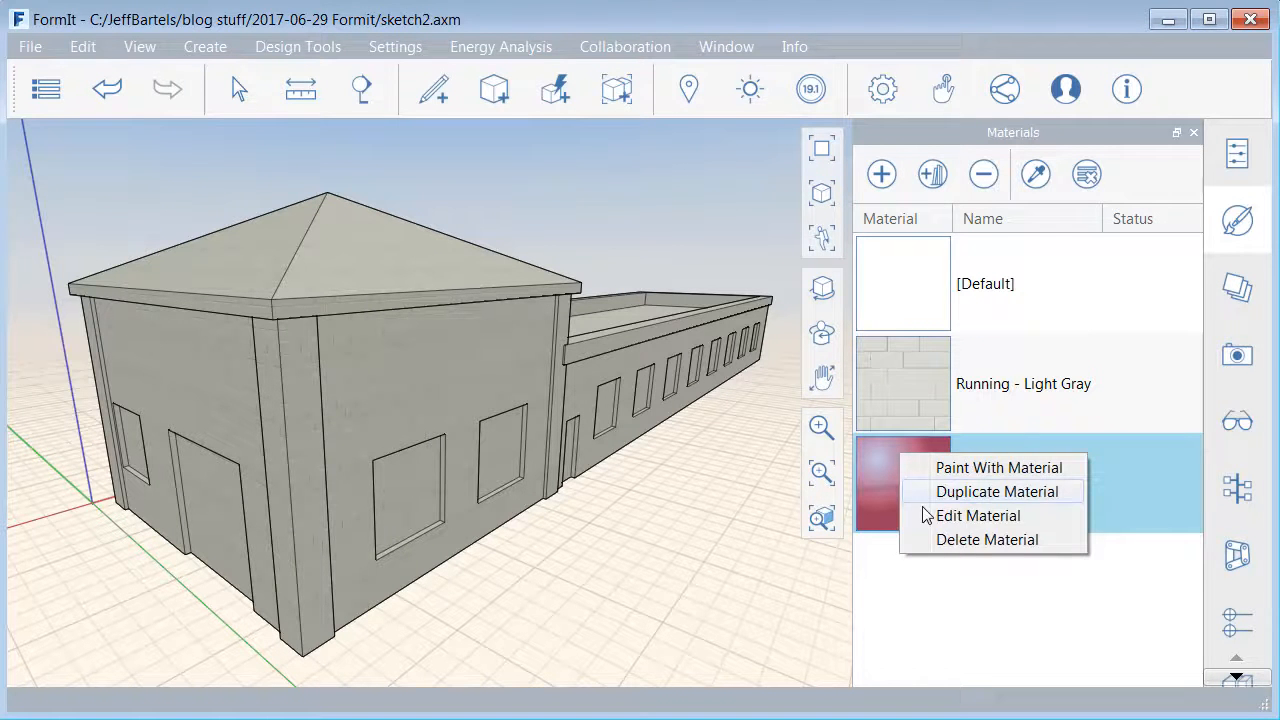
left_click(977, 516)
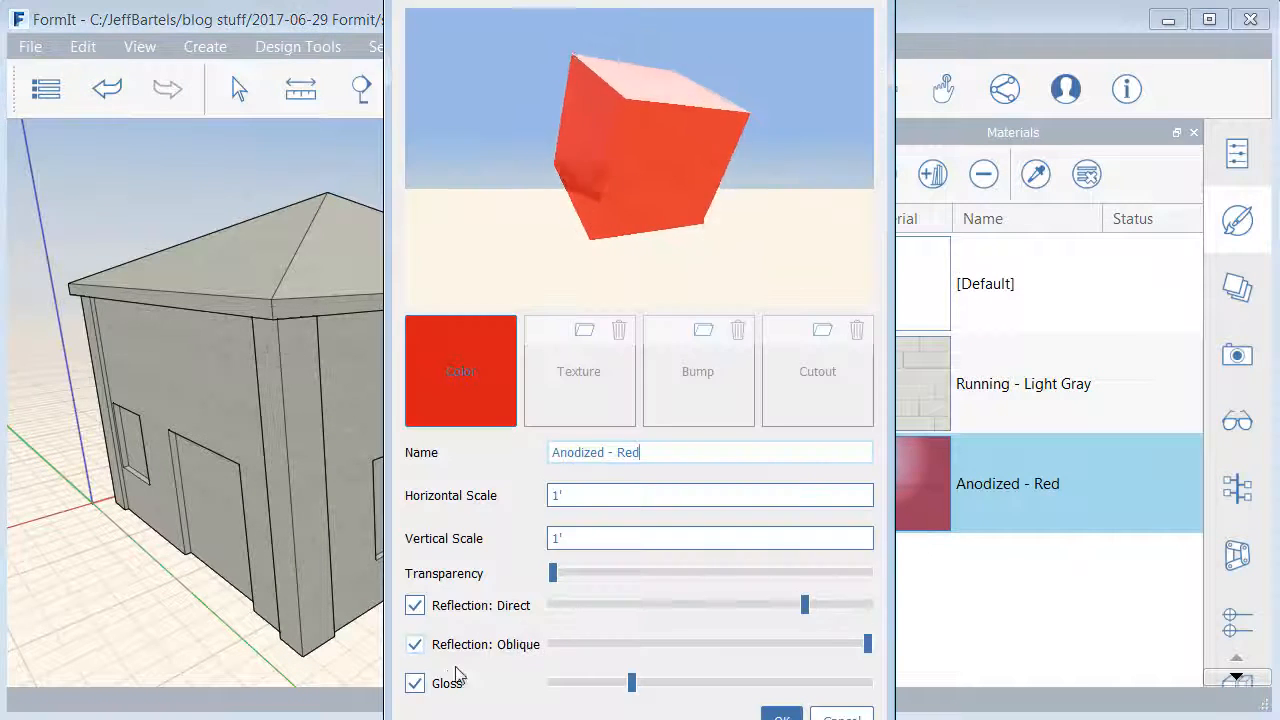
left_click(415, 684)
left_click(414, 644)
left_click(414, 606)
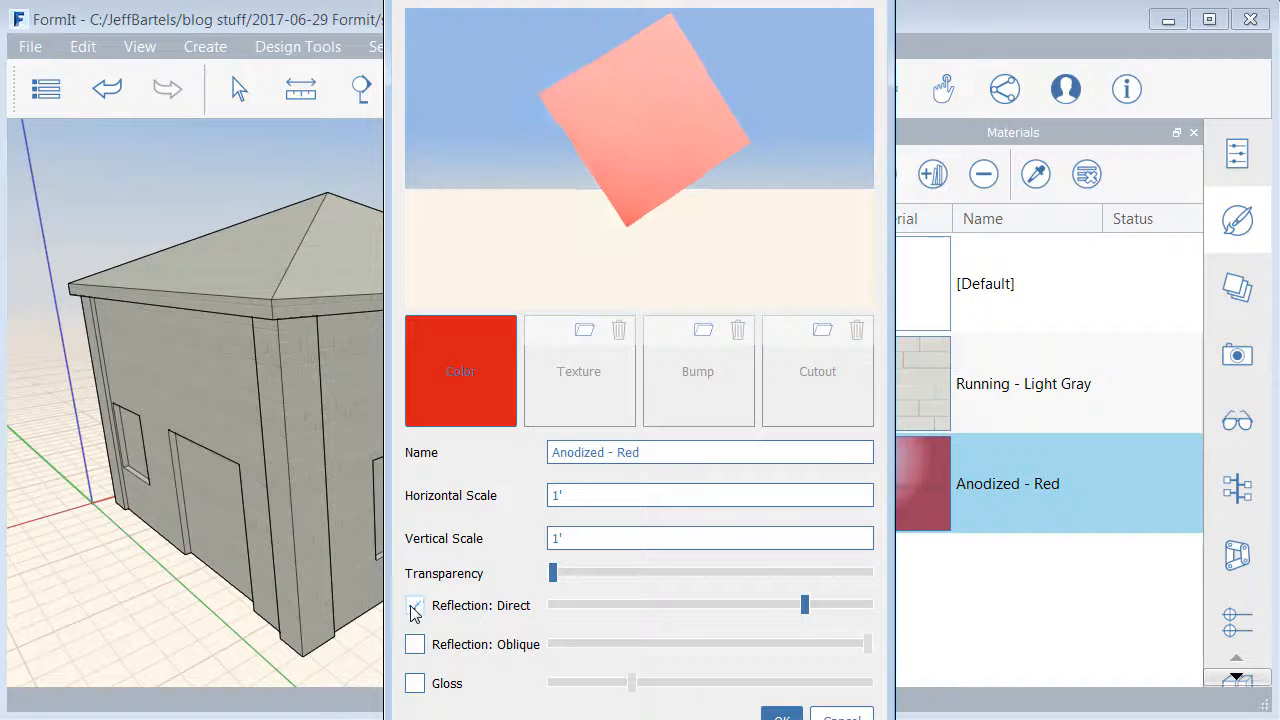
- Set the Anodized - Red material's color to the softer, lighter red #ec715b and apply the material changes
left_click(453, 381)
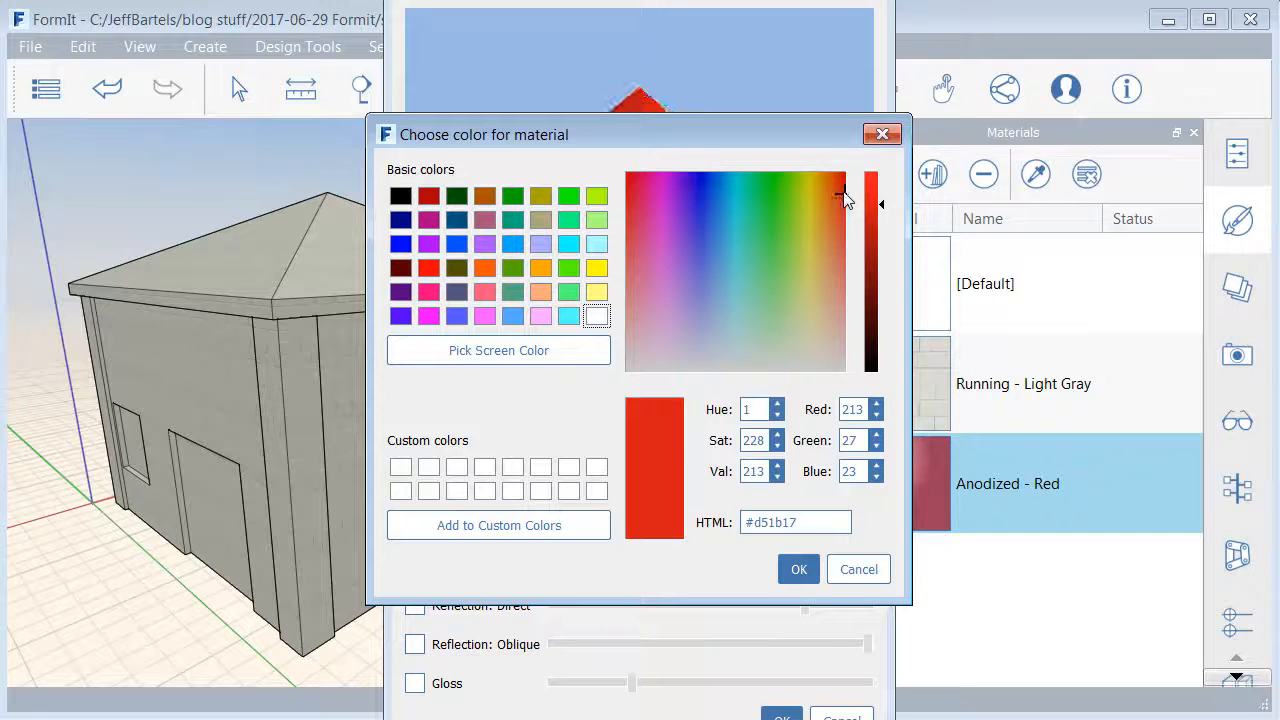
left_click_drag(843, 193, 841, 256)
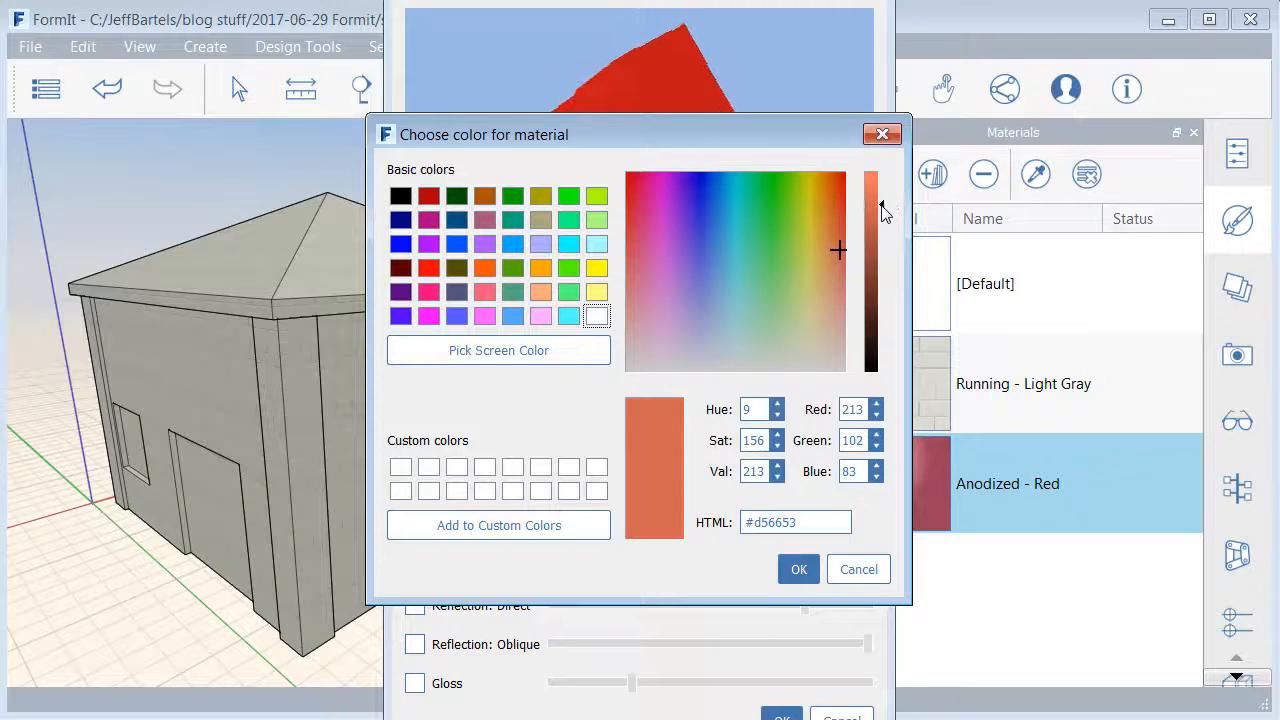
left_click_drag(883, 203, 885, 187)
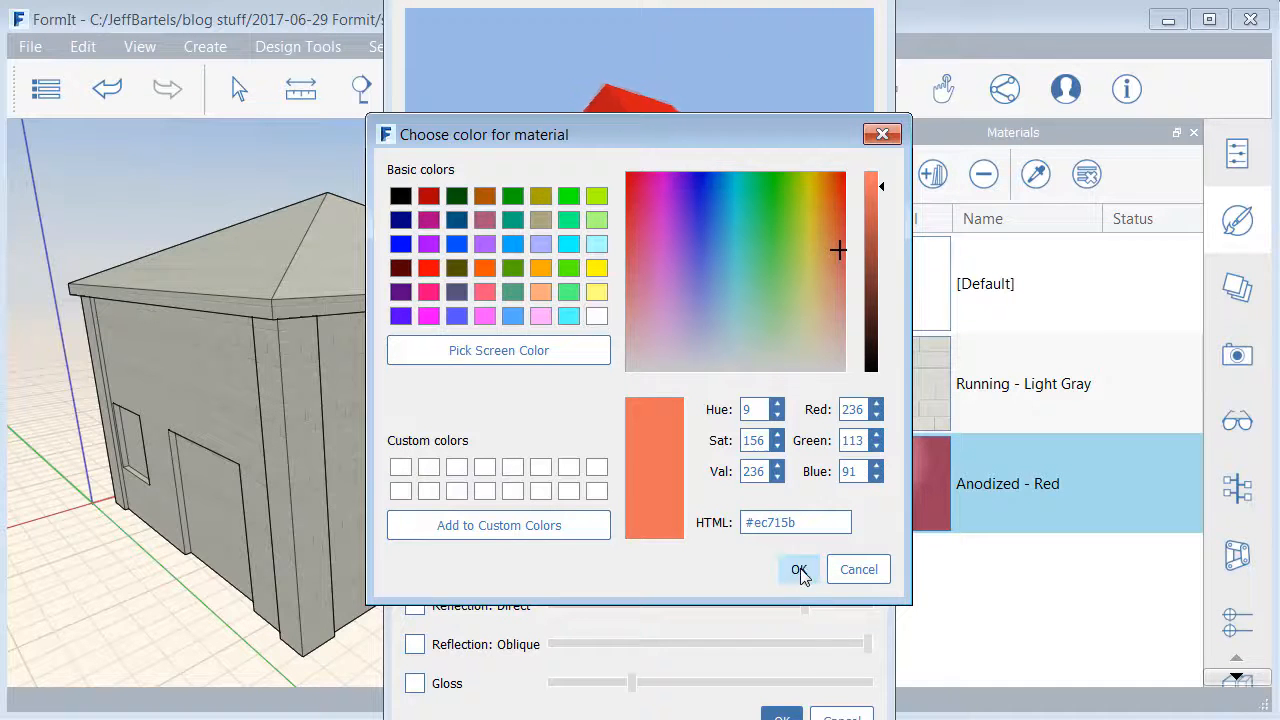
left_click(799, 570)
left_click(779, 713)
- Paint the two front fascia faces along the hip roof's edge with the Anodized - Red material
left_click(906, 466)
right_click(906, 462)
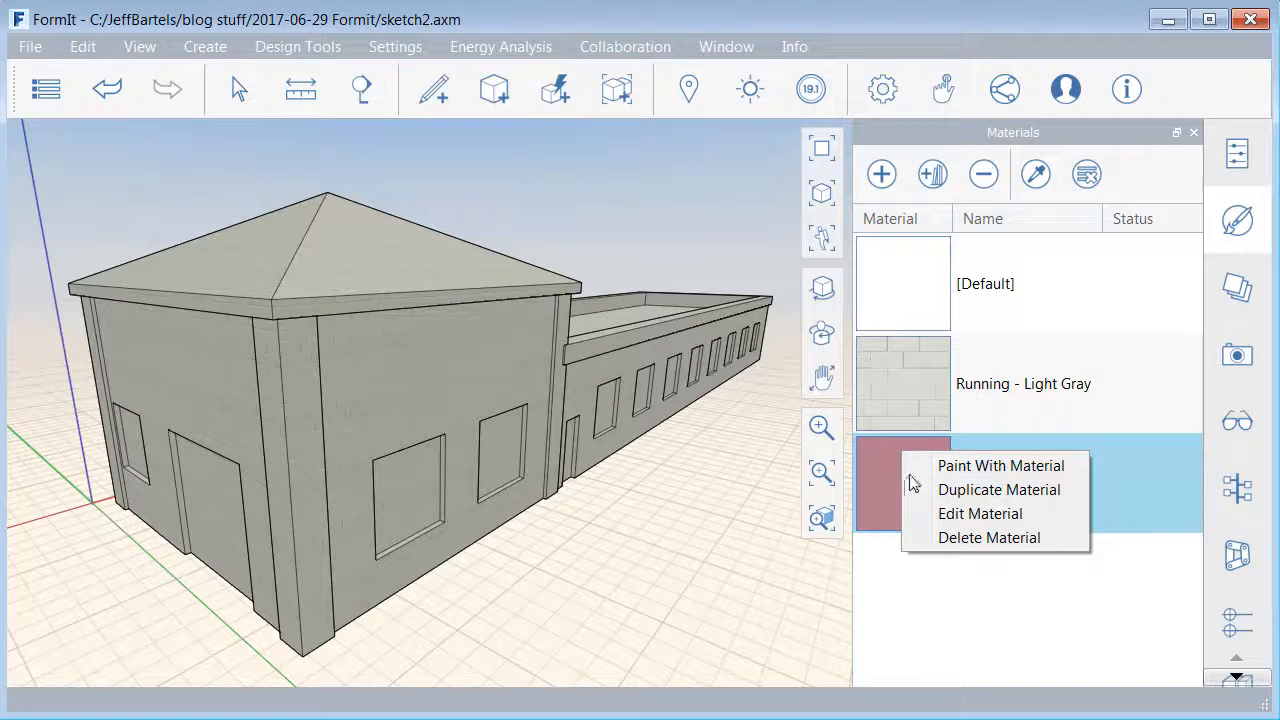
left_click(990, 466)
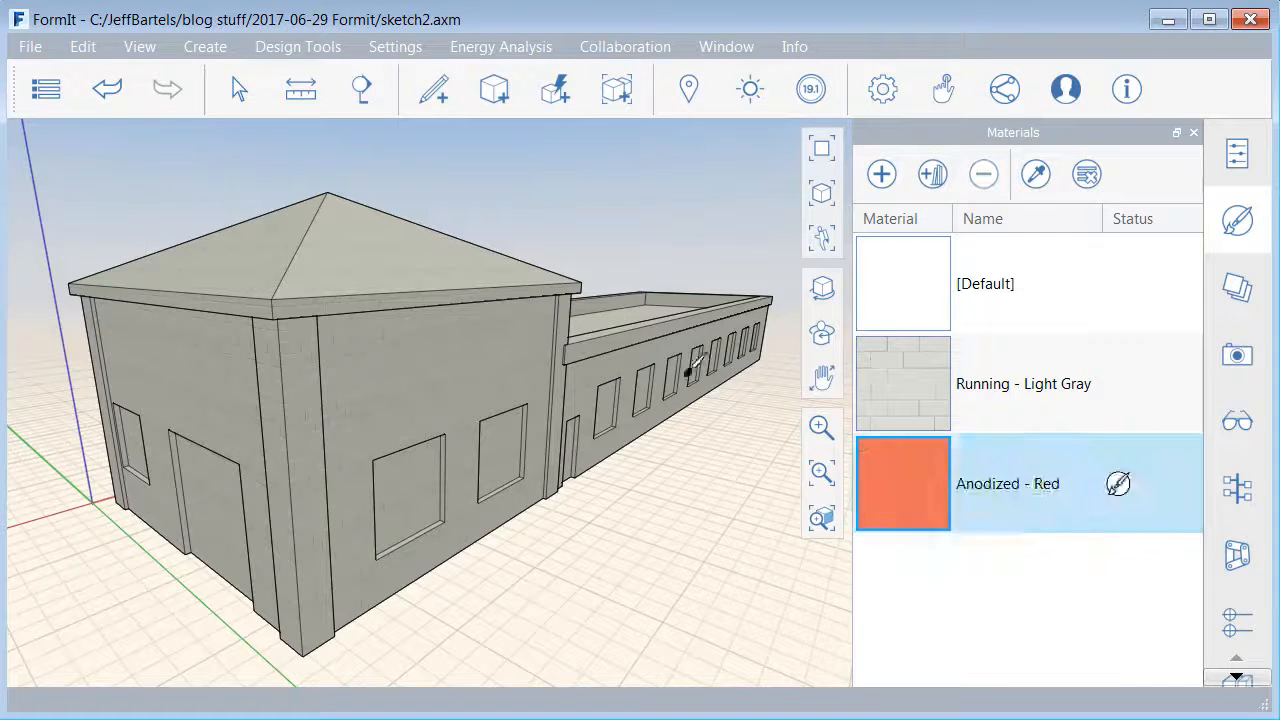
left_click(444, 295)
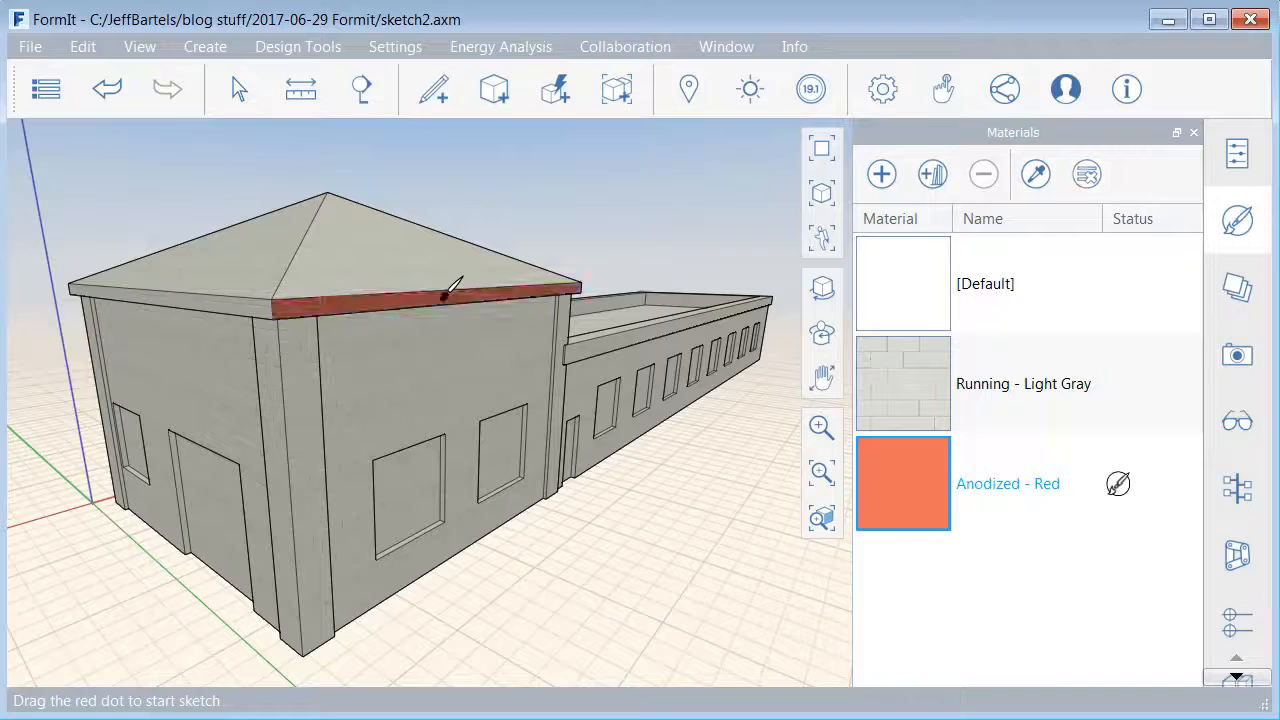
left_click(262, 305)
- Paint the entire hip roof, including all of its sloped faces, with the Anodized - Red material
middle_click_drag(414, 337, 414, 454)
middle_click_drag(458, 379, 547, 505)
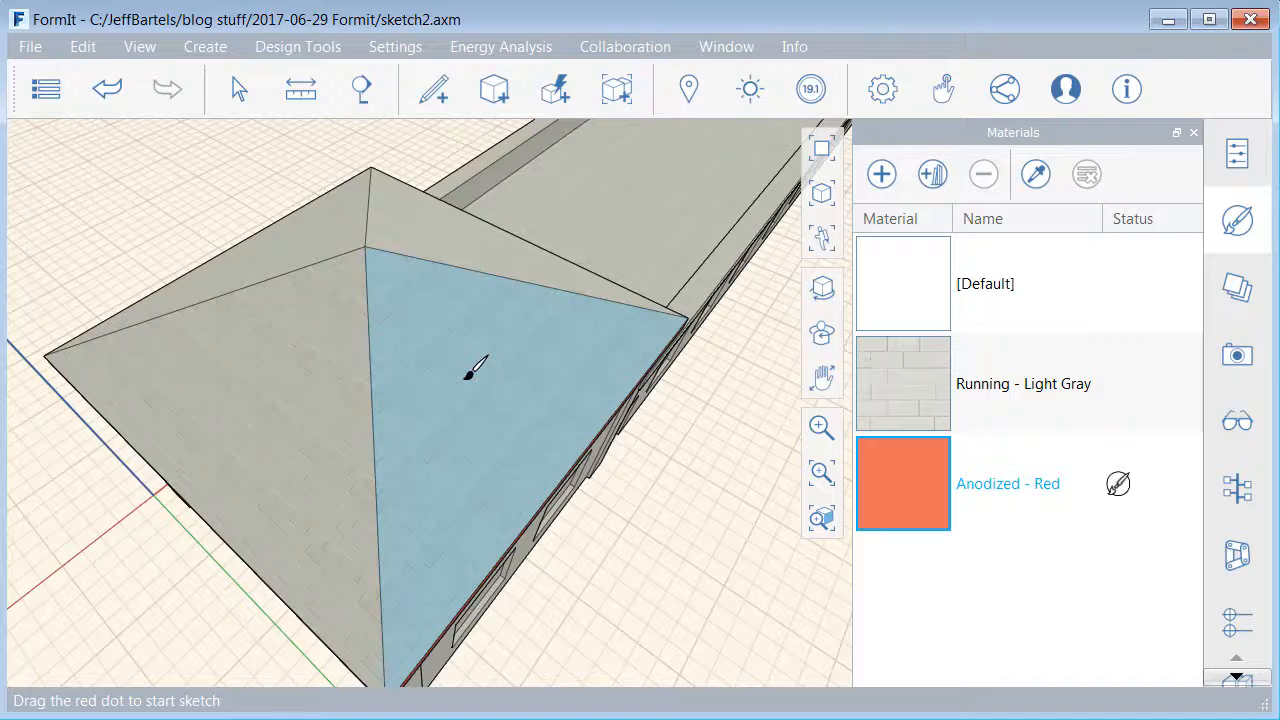
key("Tab")
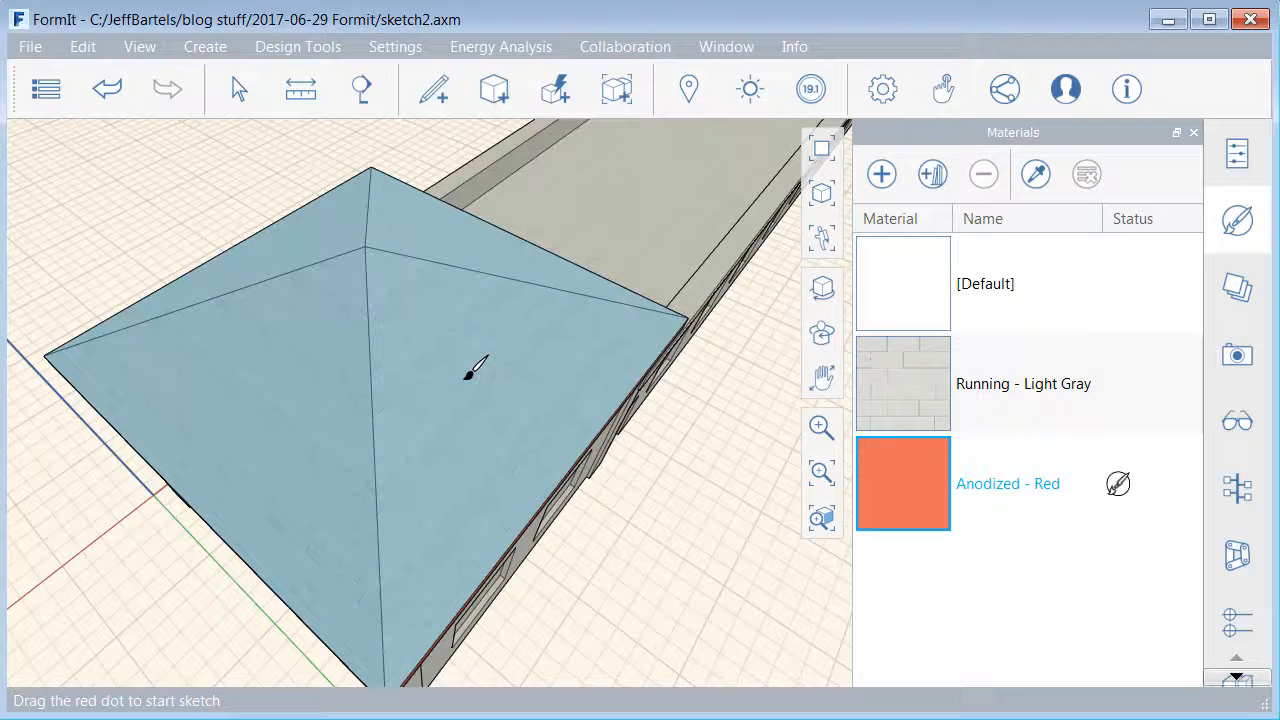
left_click(468, 374)
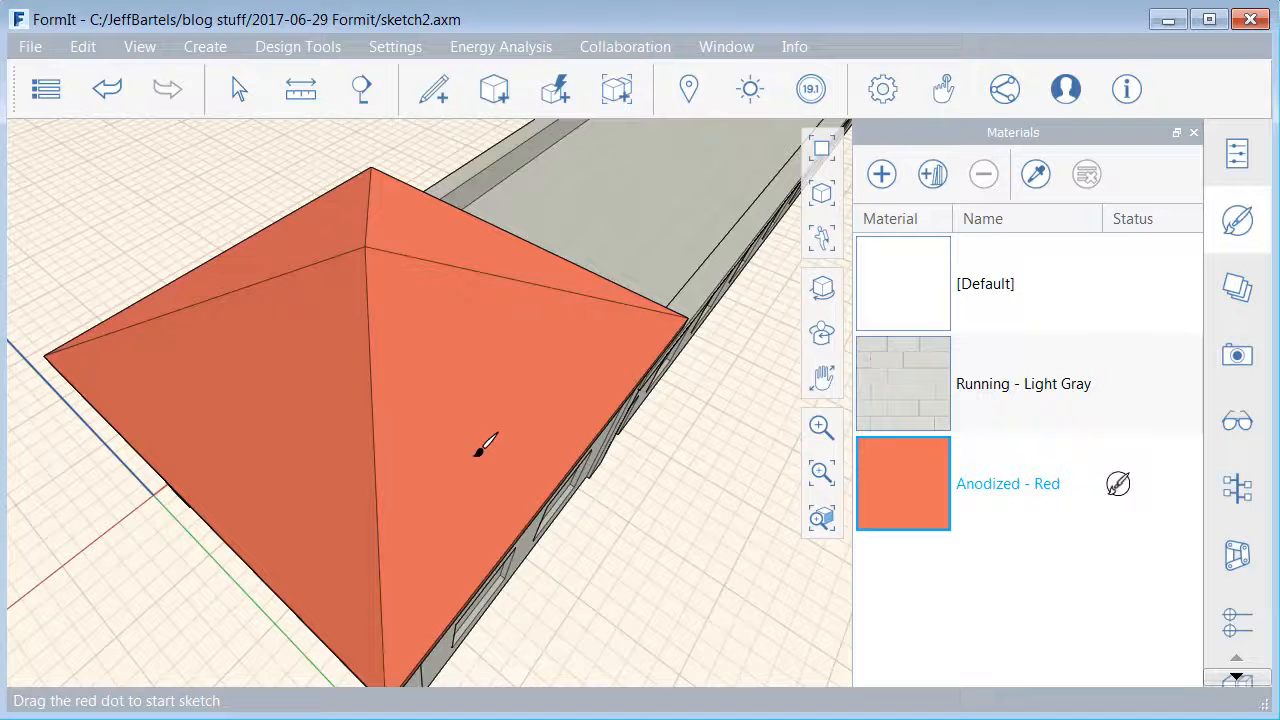
- Paint the parapet band around the long wing's flat roof with the Anodized - Red material
right_click_drag(477, 465, 465, 361)
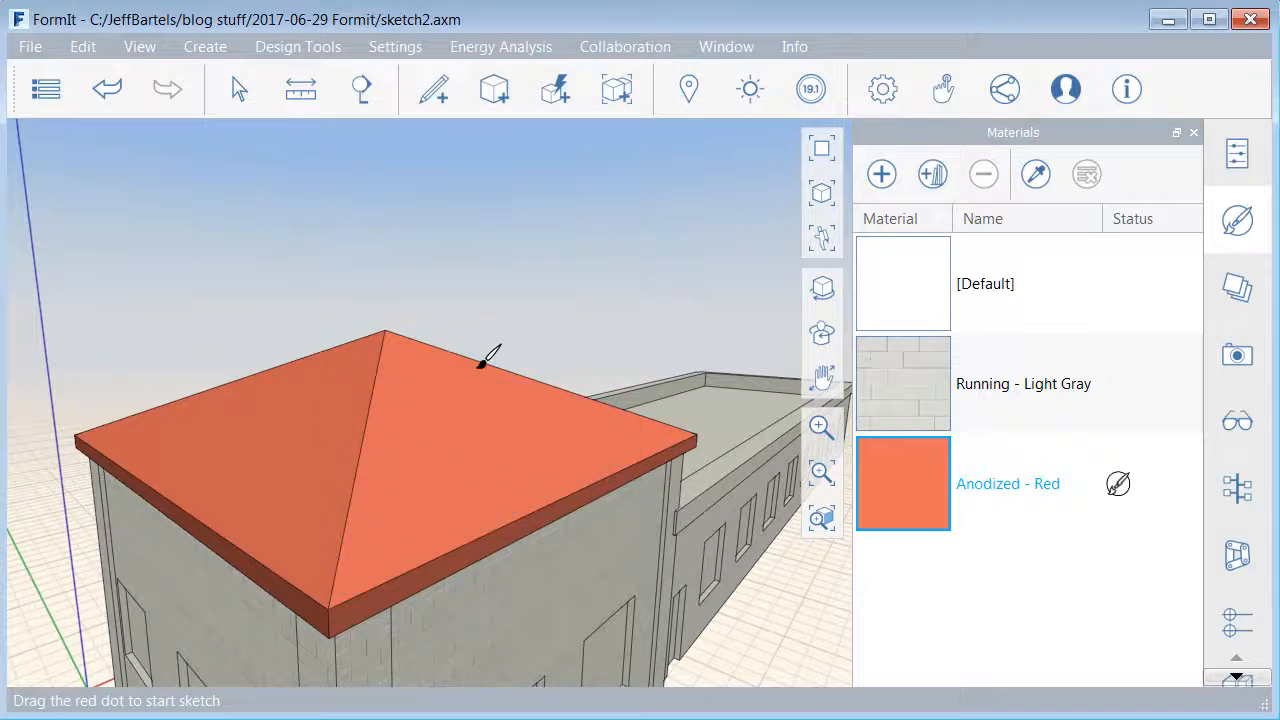
left_click(708, 497)
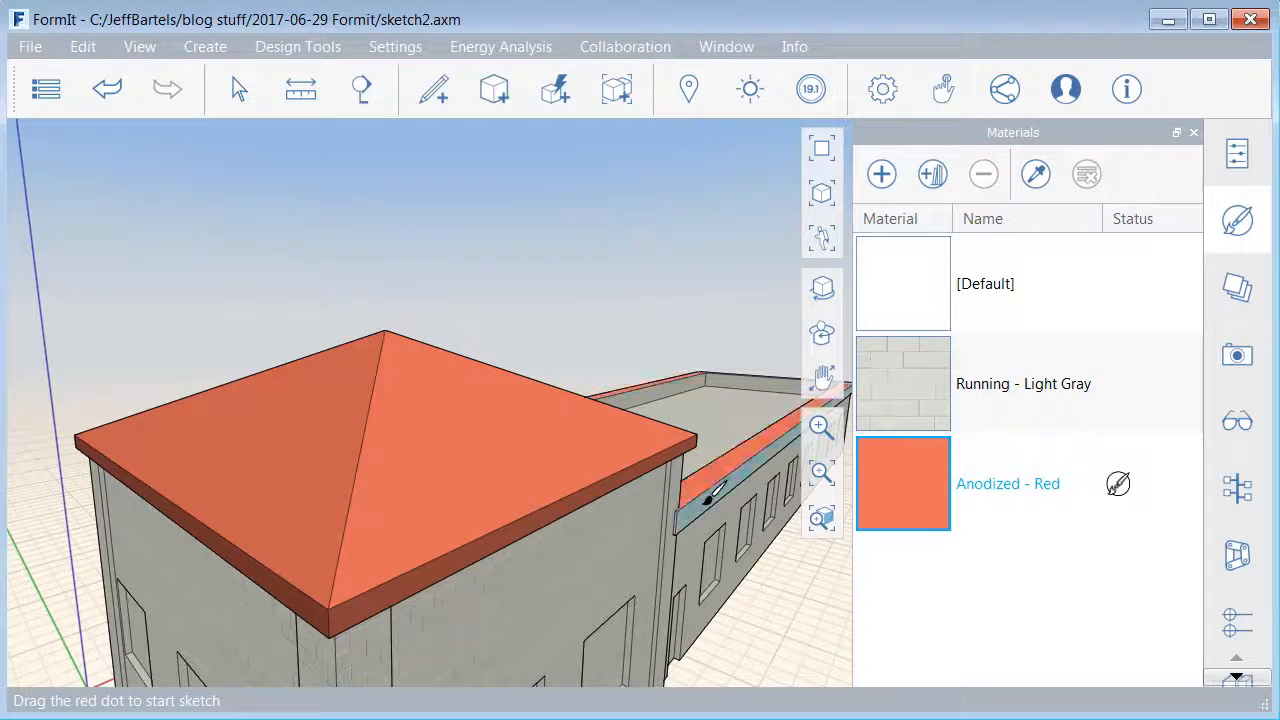
left_click(702, 508)
right_click_drag(641, 548, 506, 457)
middle_click_drag(654, 500, 646, 492)
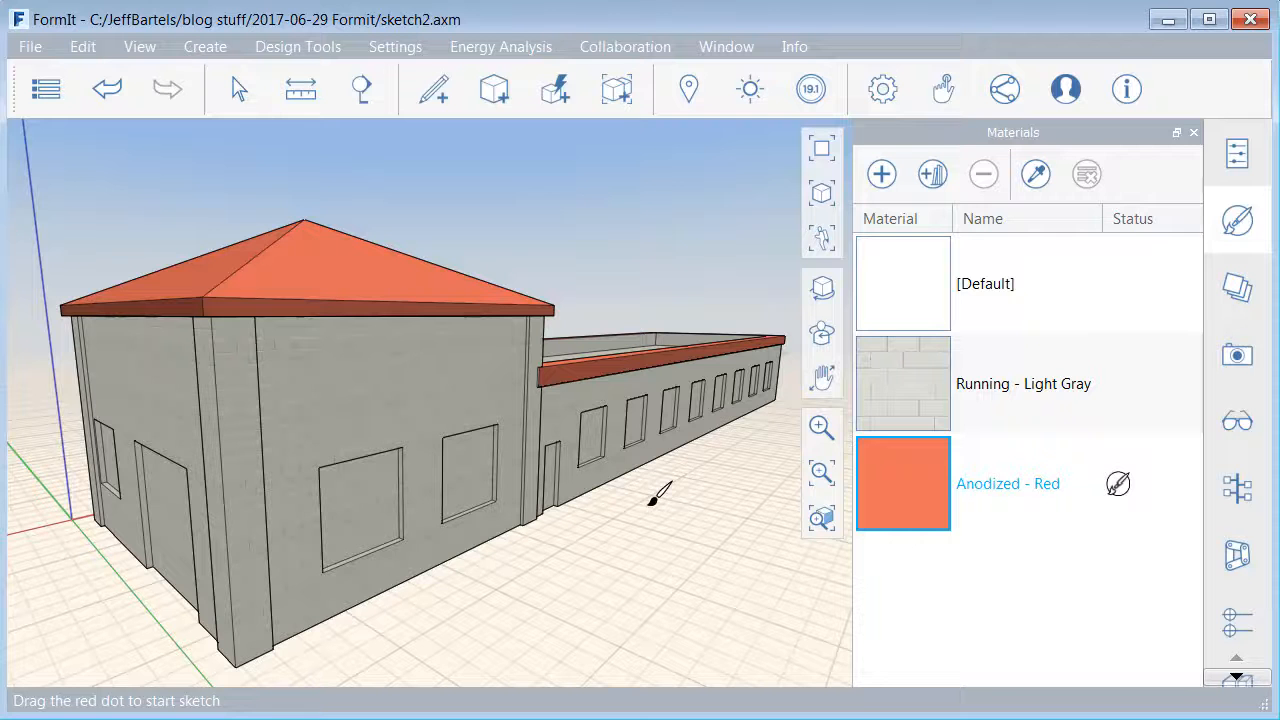
- Import the Light Blue Reflective material from the Glazing category of the Autodesk library
left_click(932, 175)
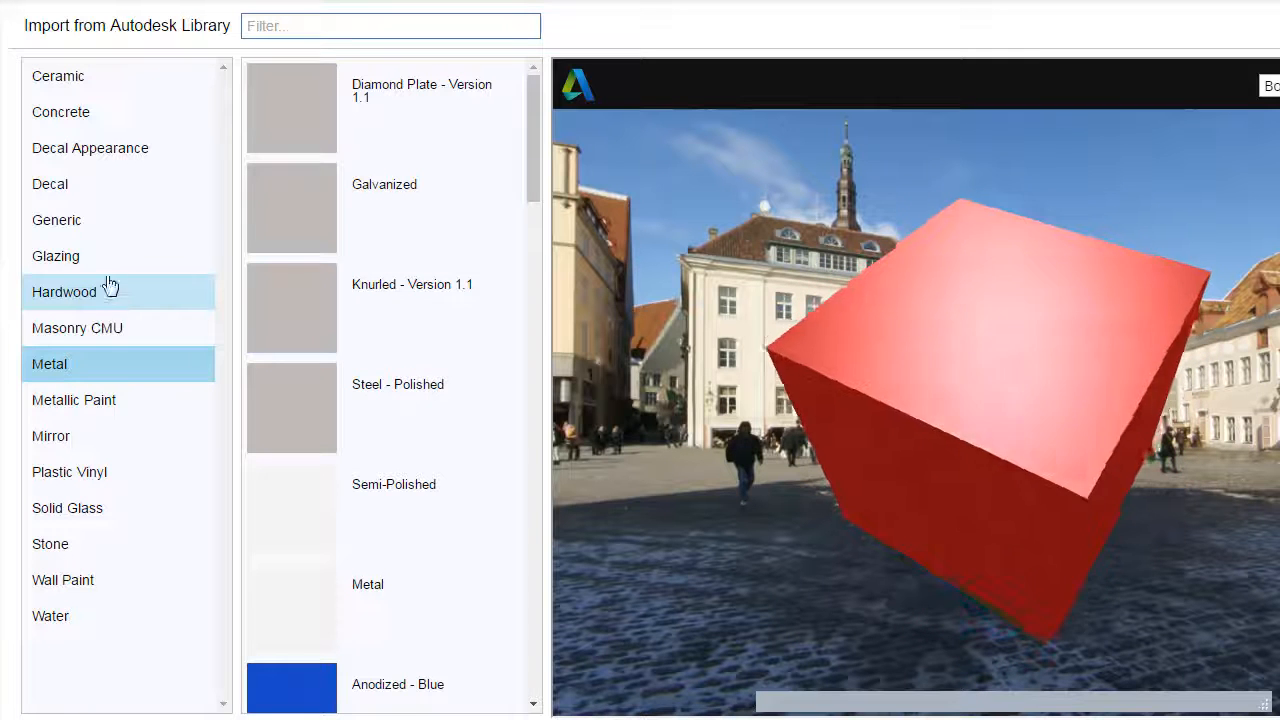
left_click(78, 266)
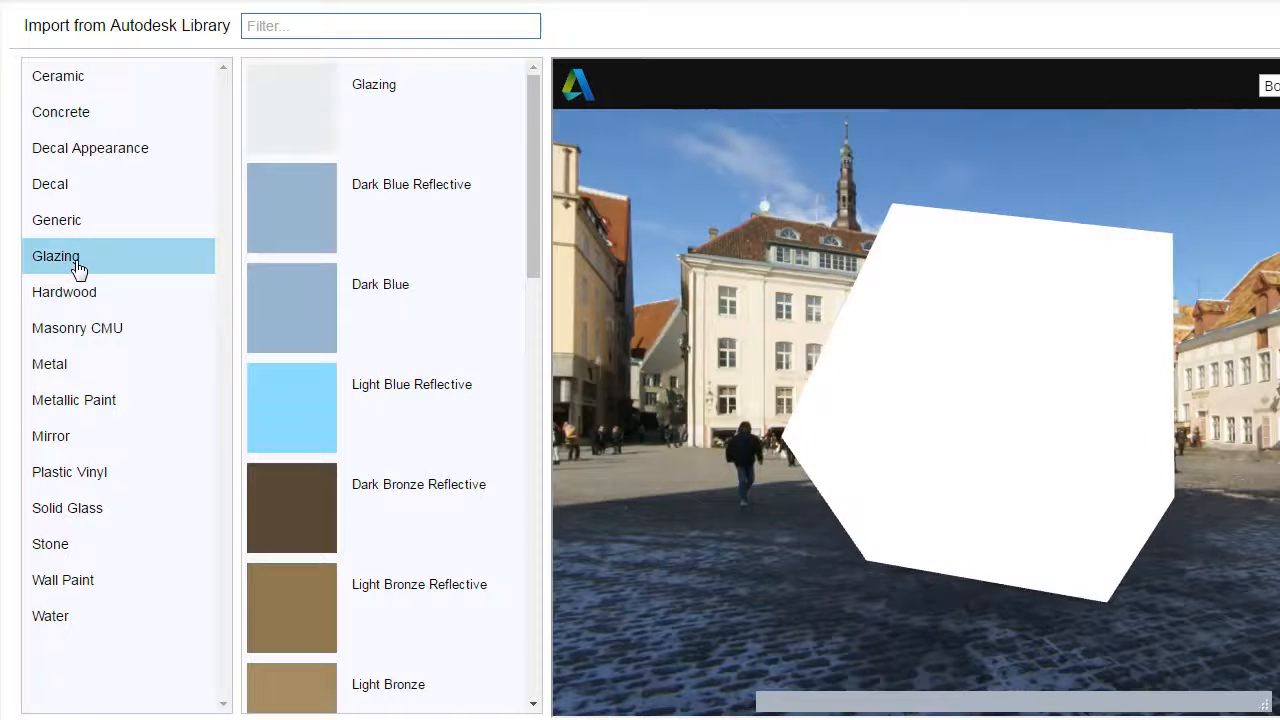
left_click(292, 418)
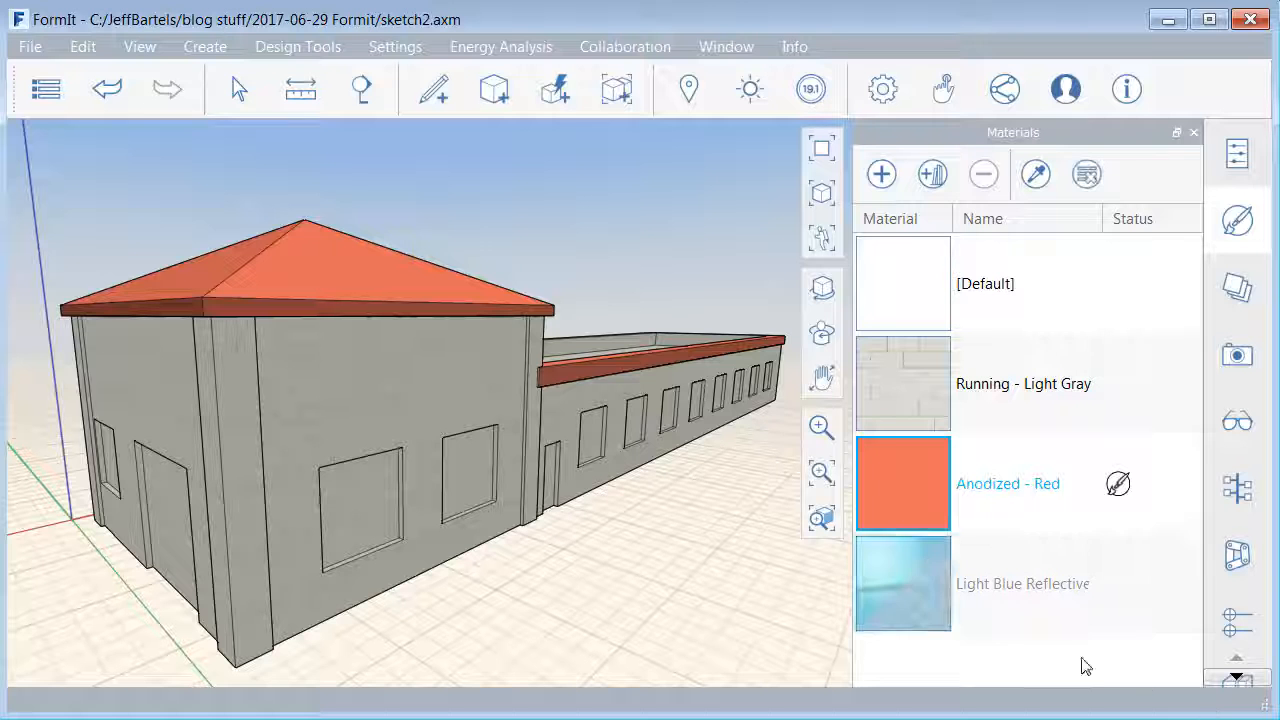
- Paint the row of windows and the door on the long wing with the Light Blue Reflective material
left_click(905, 588)
right_click(911, 583)
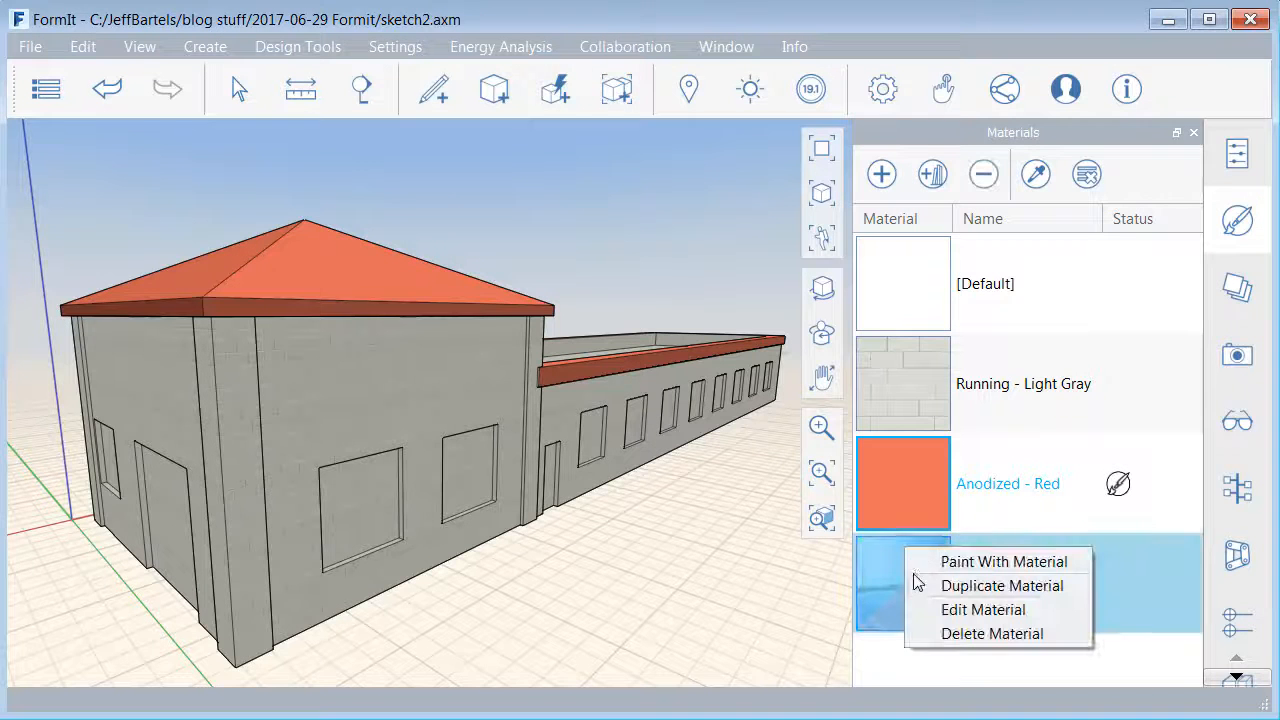
left_click(1003, 562)
scroll(680, 449, "up", 3)
middle_click_drag(692, 461, 567, 469)
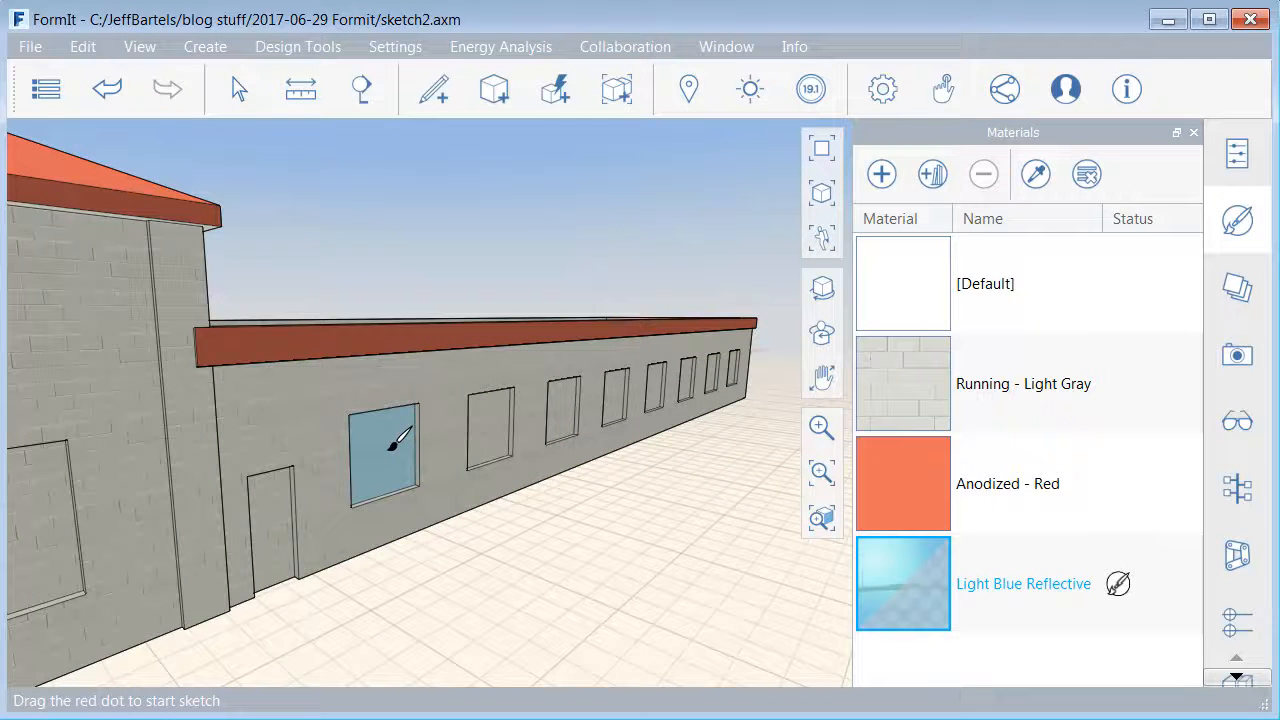
left_click(392, 446)
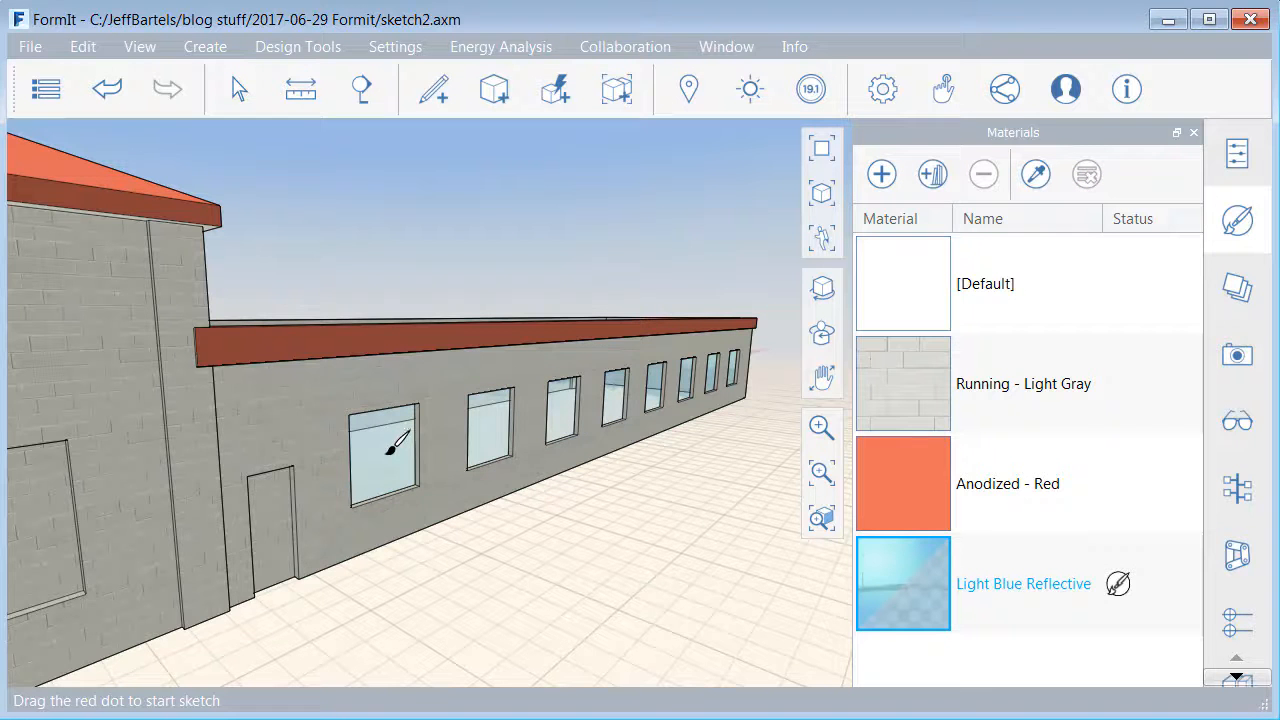
left_click(276, 512)
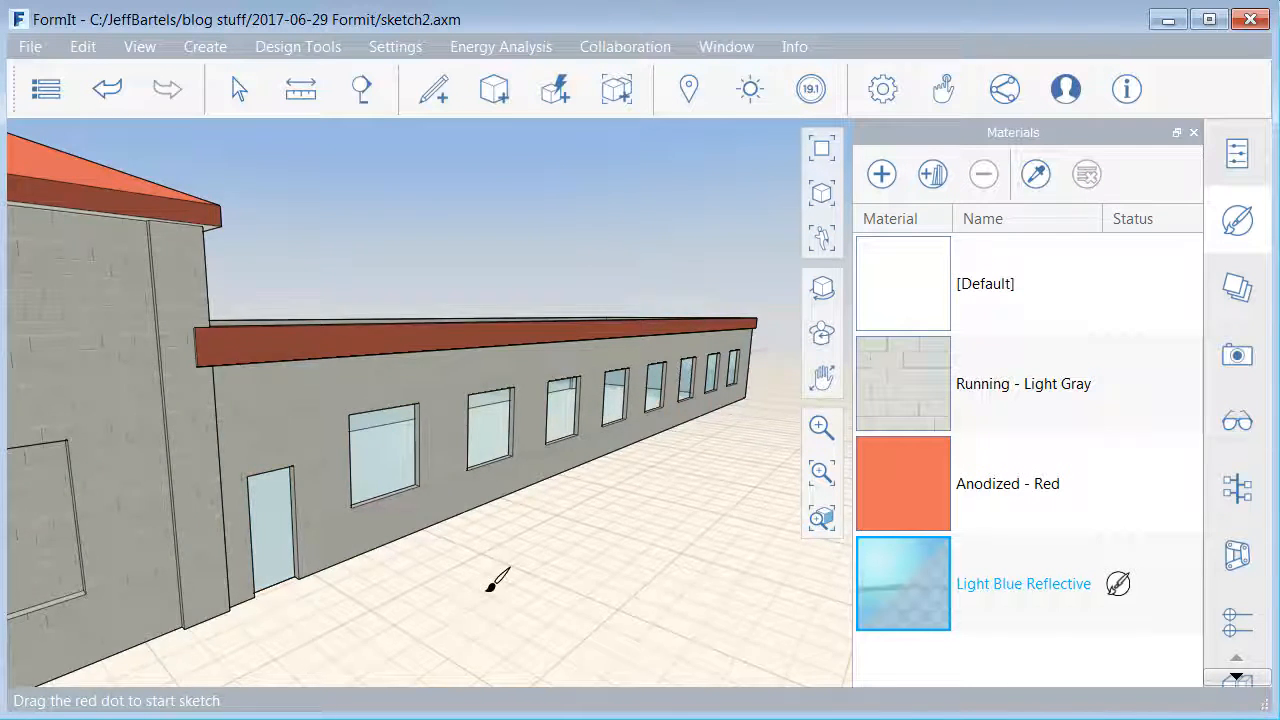
scroll(480, 580, "up", 4)
right_click_drag(503, 578, 501, 578)
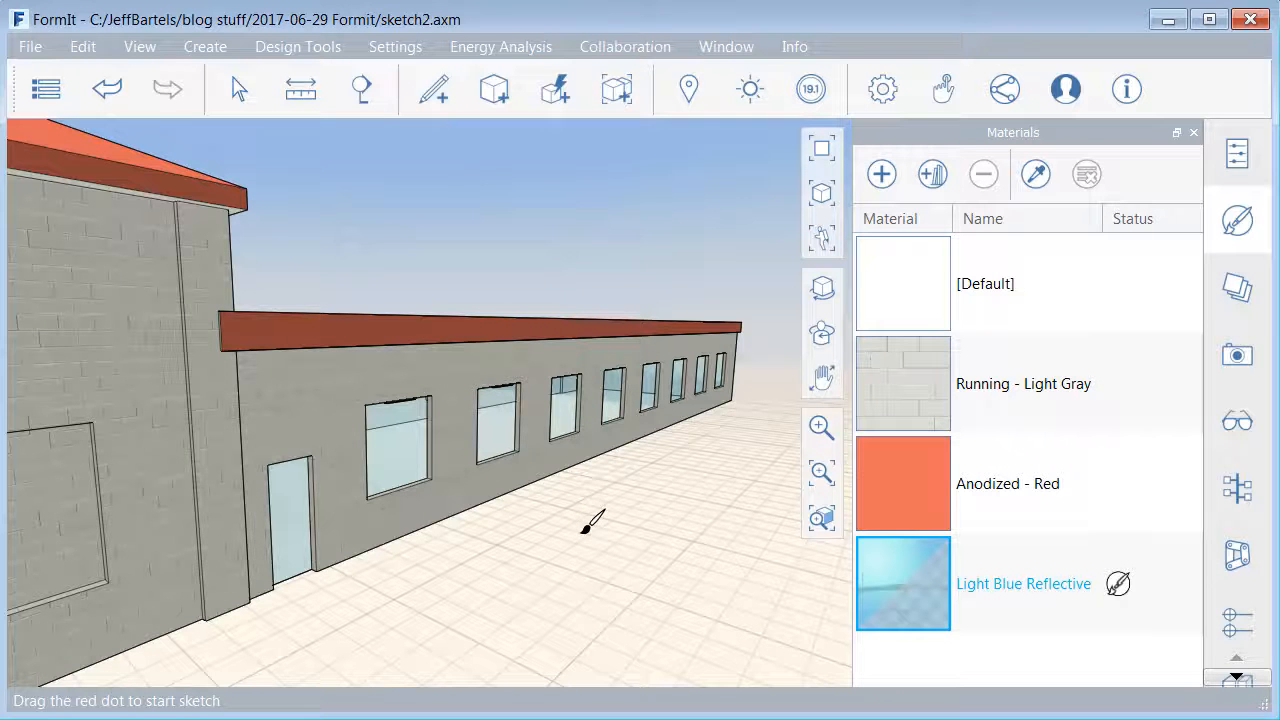
key("Escape")
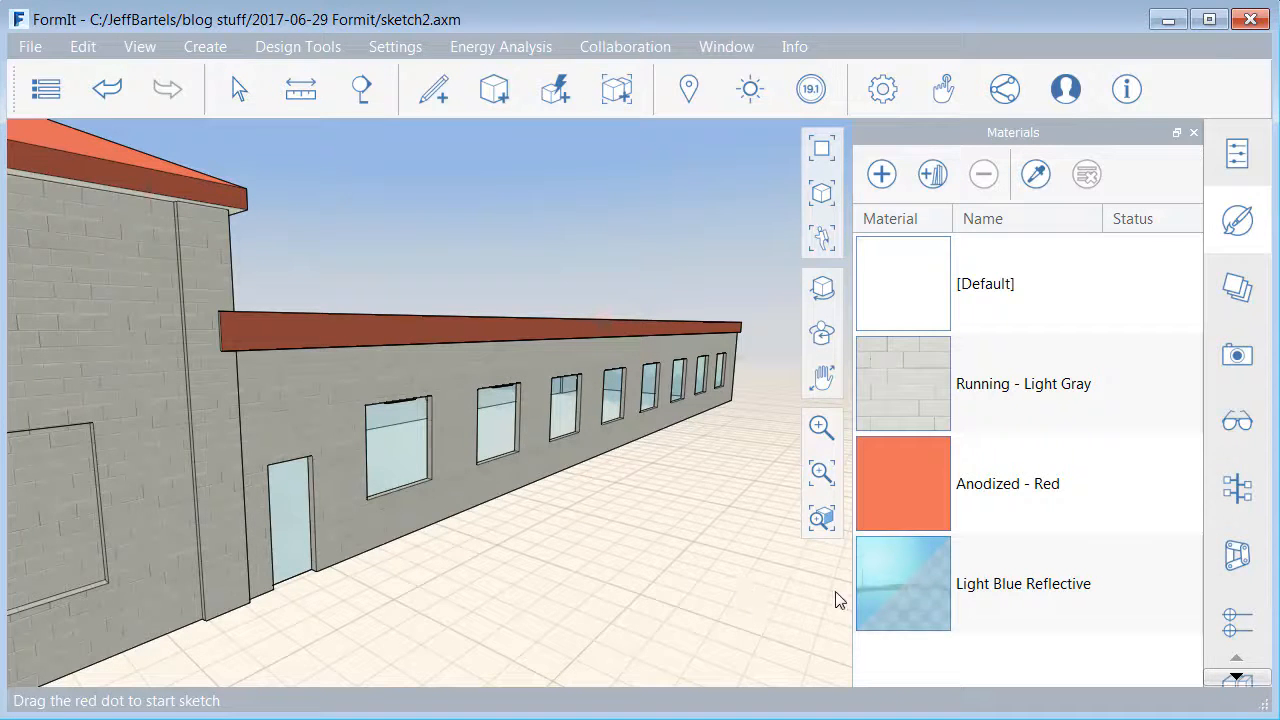
- Edit the Light Blue Reflective material to turn off oblique and direct reflection and lower its transparency to the minimum
left_click(893, 577)
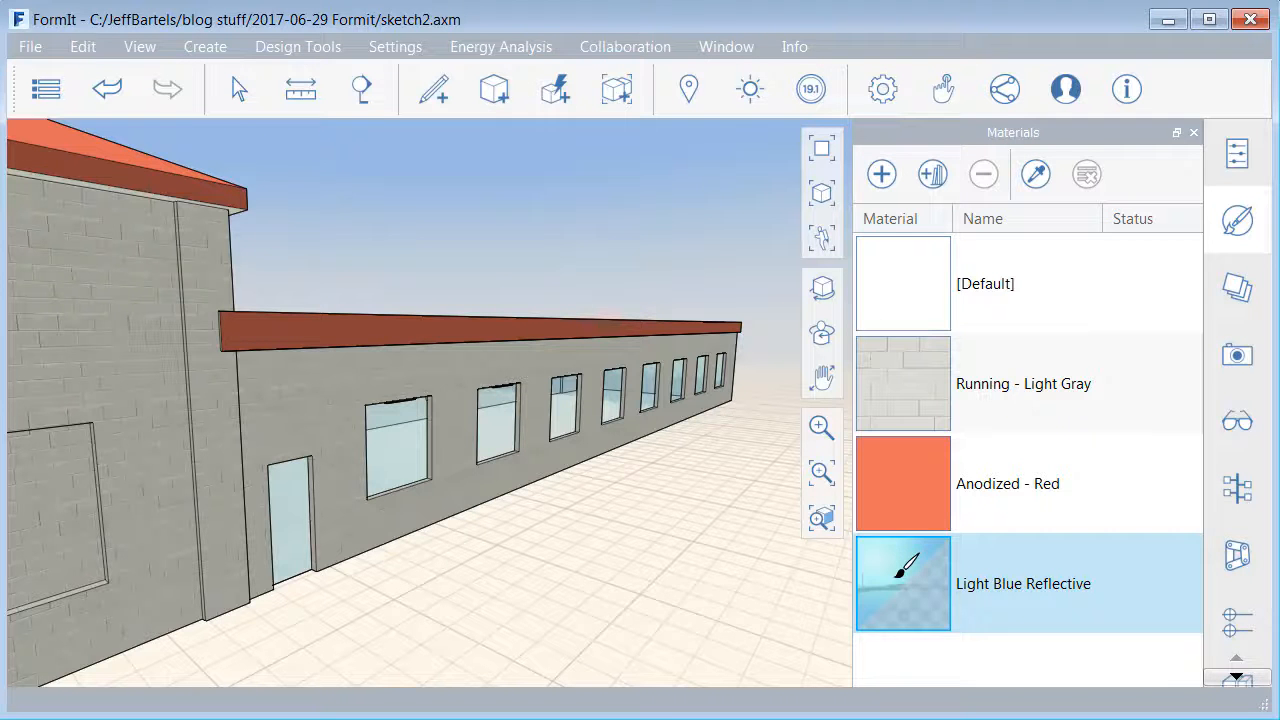
right_click(898, 575)
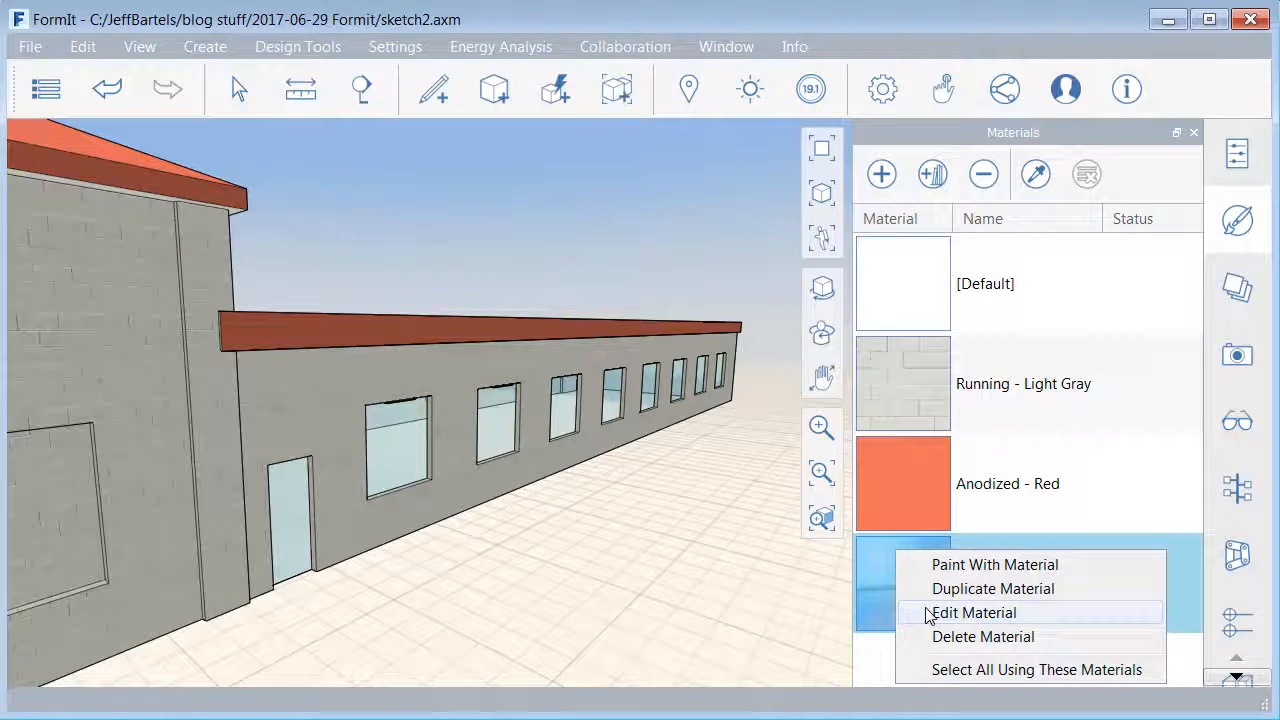
left_click(930, 613)
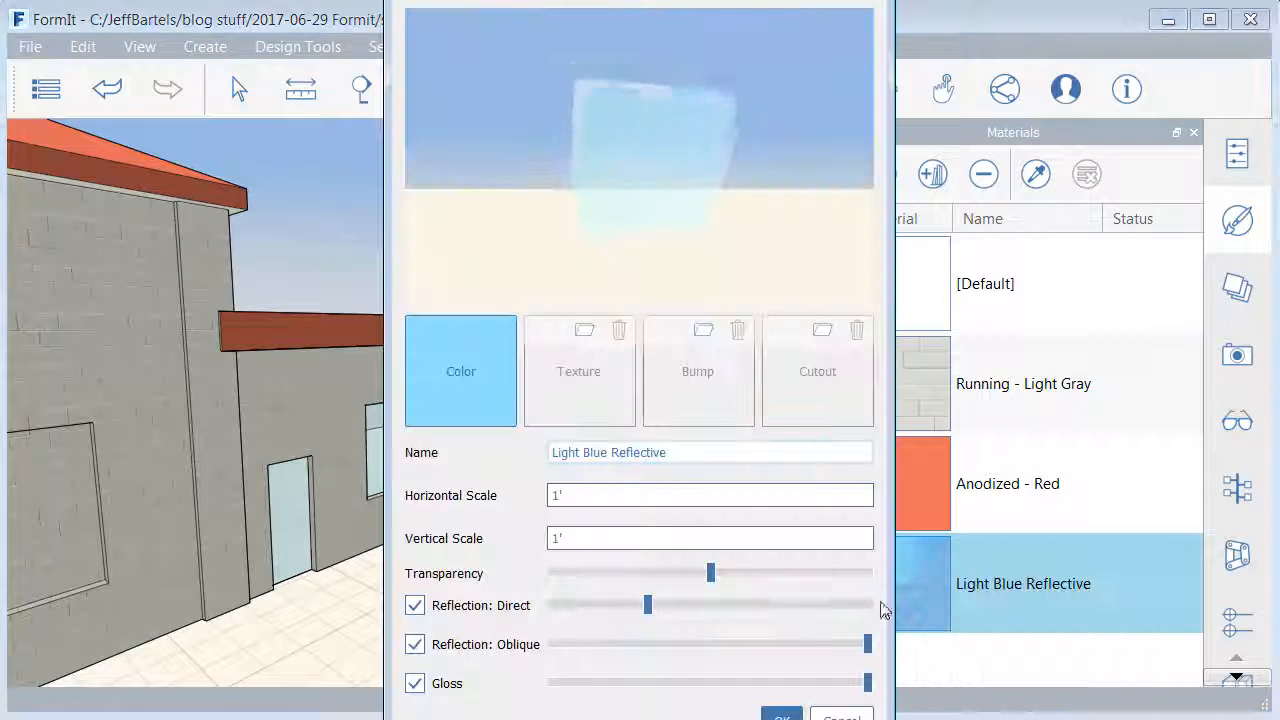
left_click(414, 645)
left_click(415, 607)
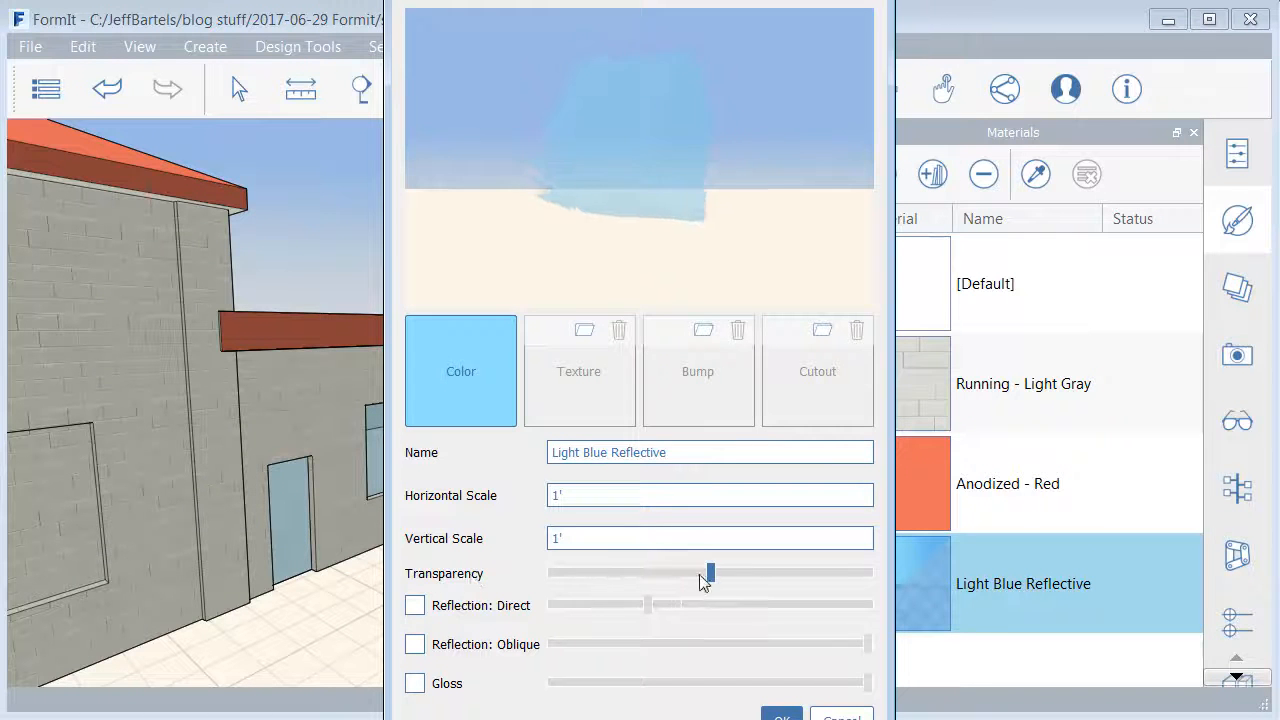
left_click_drag(710, 574, 553, 578)
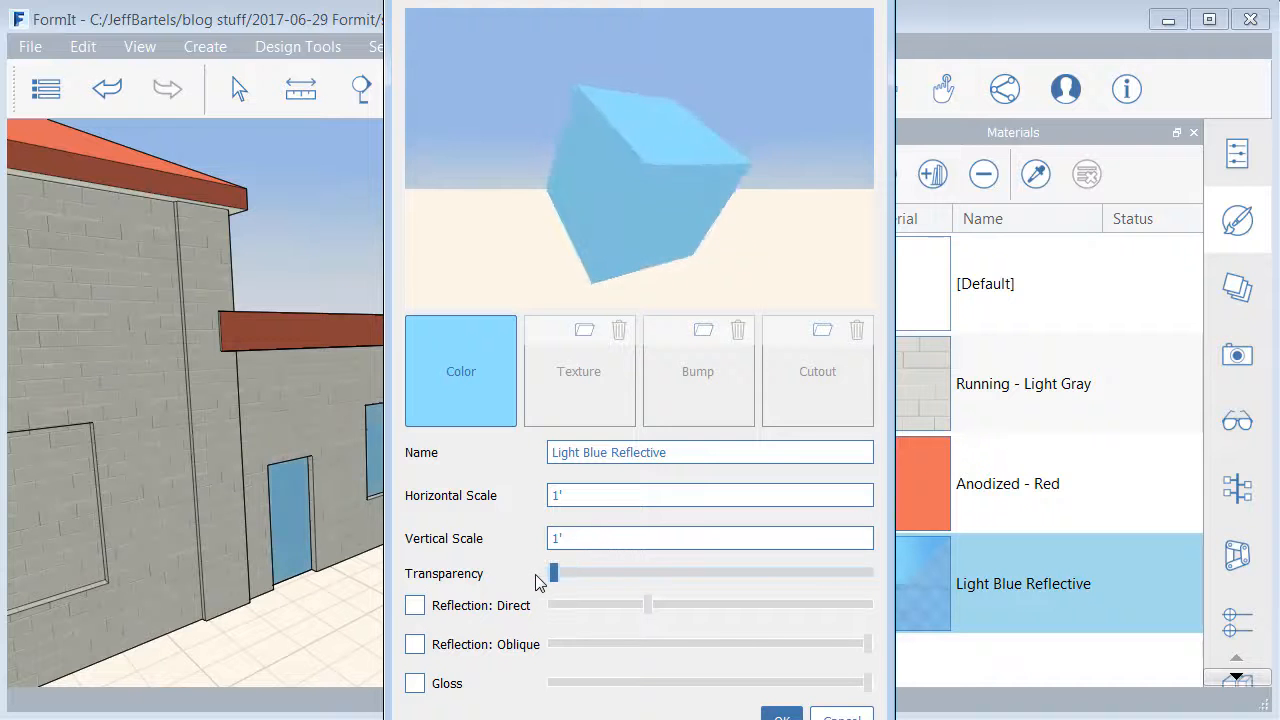
- Darken the Light Blue Reflective material's color to #6aa5ba and apply the material changes
left_click(477, 397)
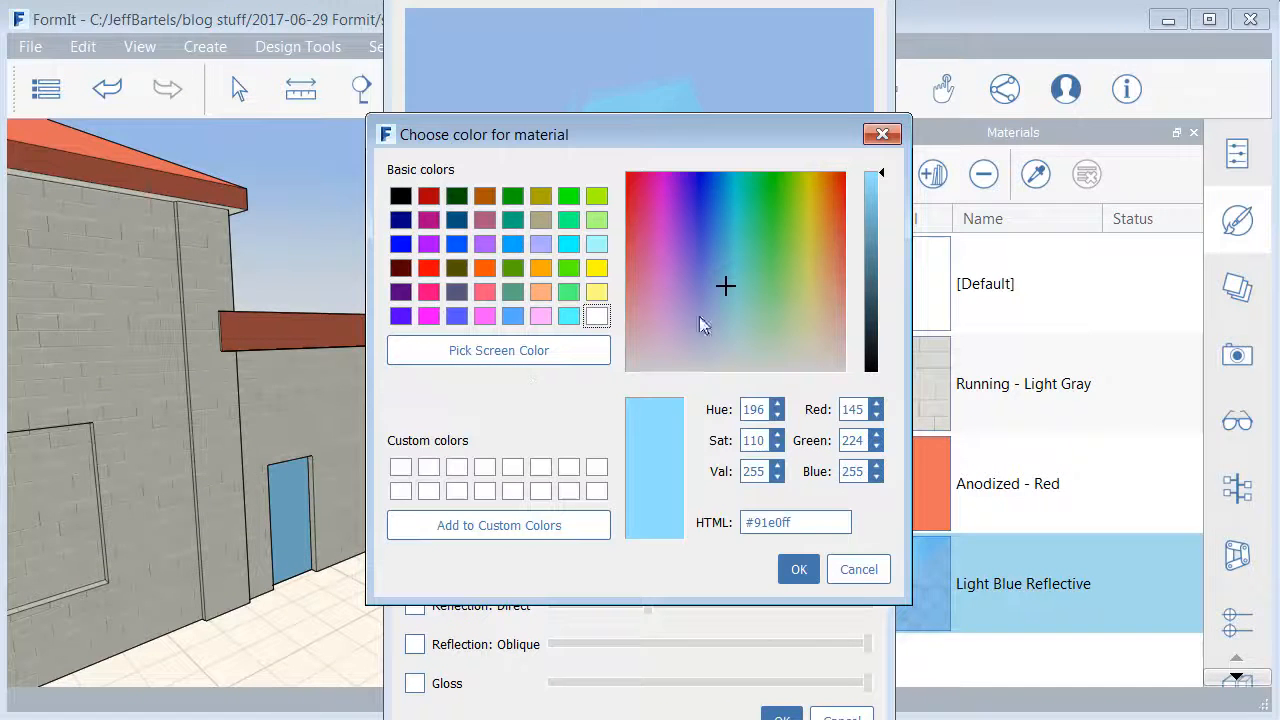
left_click_drag(885, 195, 883, 225)
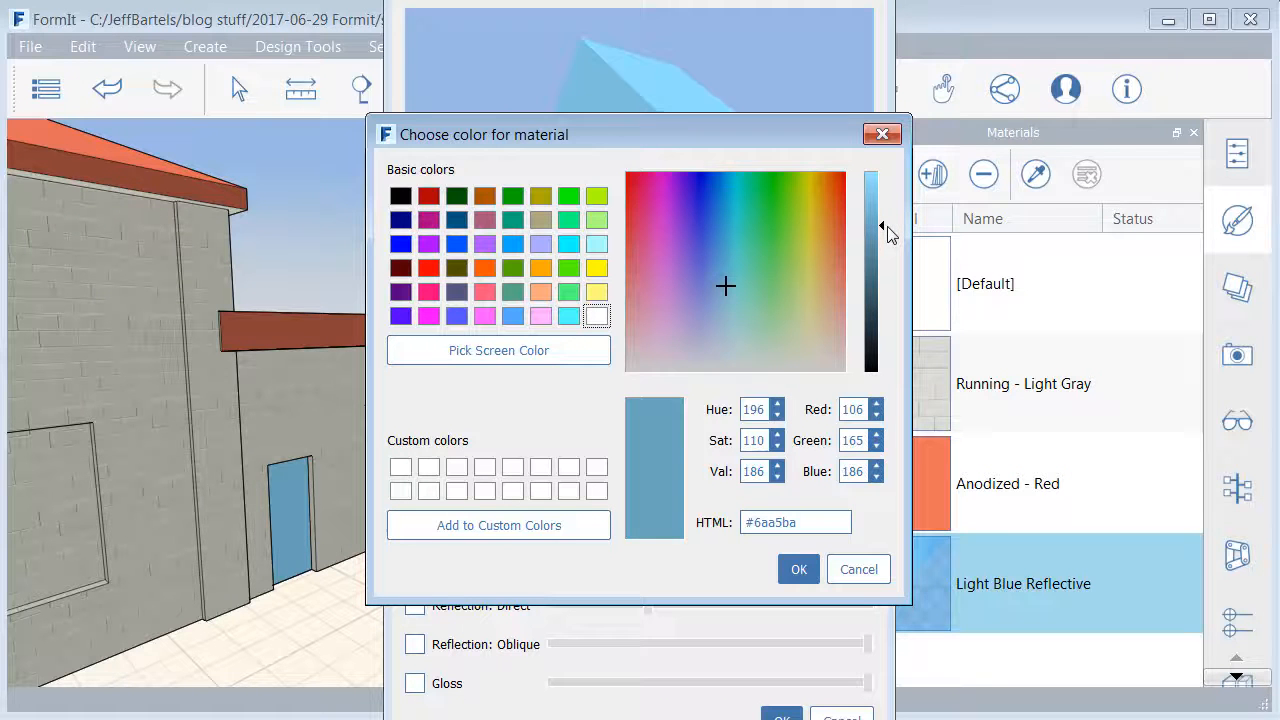
left_click(797, 570)
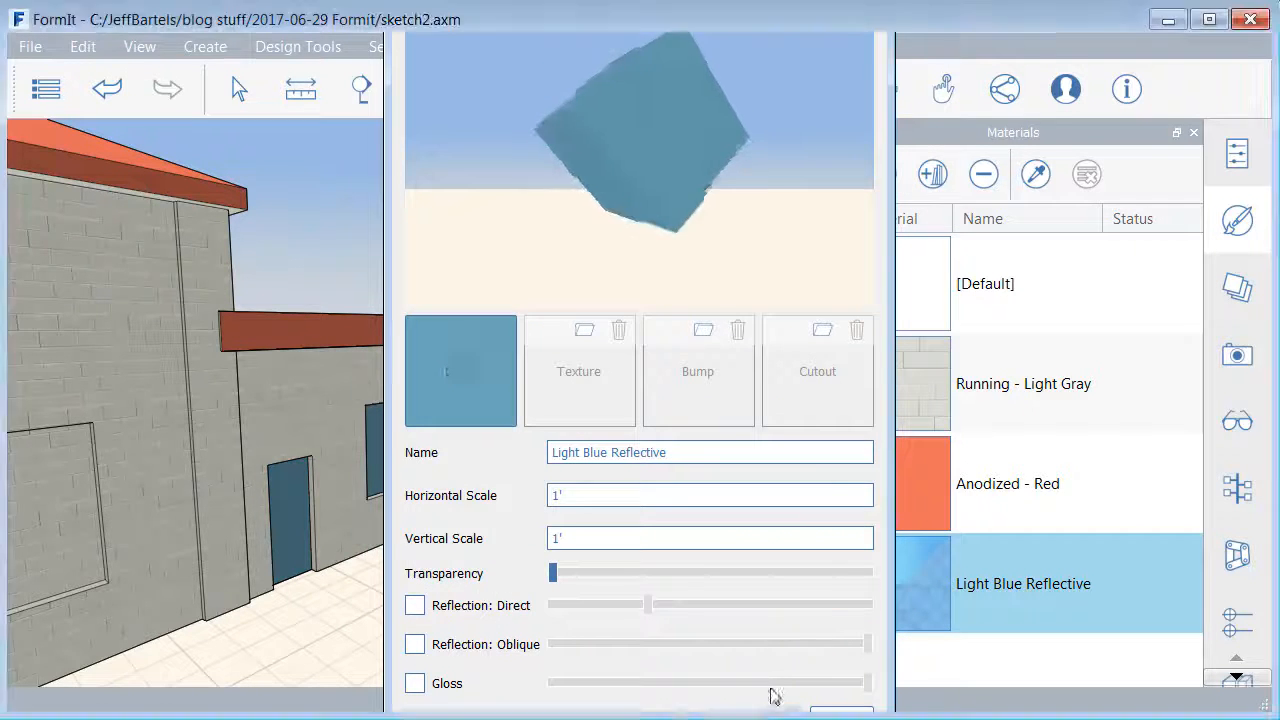
left_click(776, 712)
right_click_drag(600, 570, 706, 503)
scroll(598, 574, "down", 4)
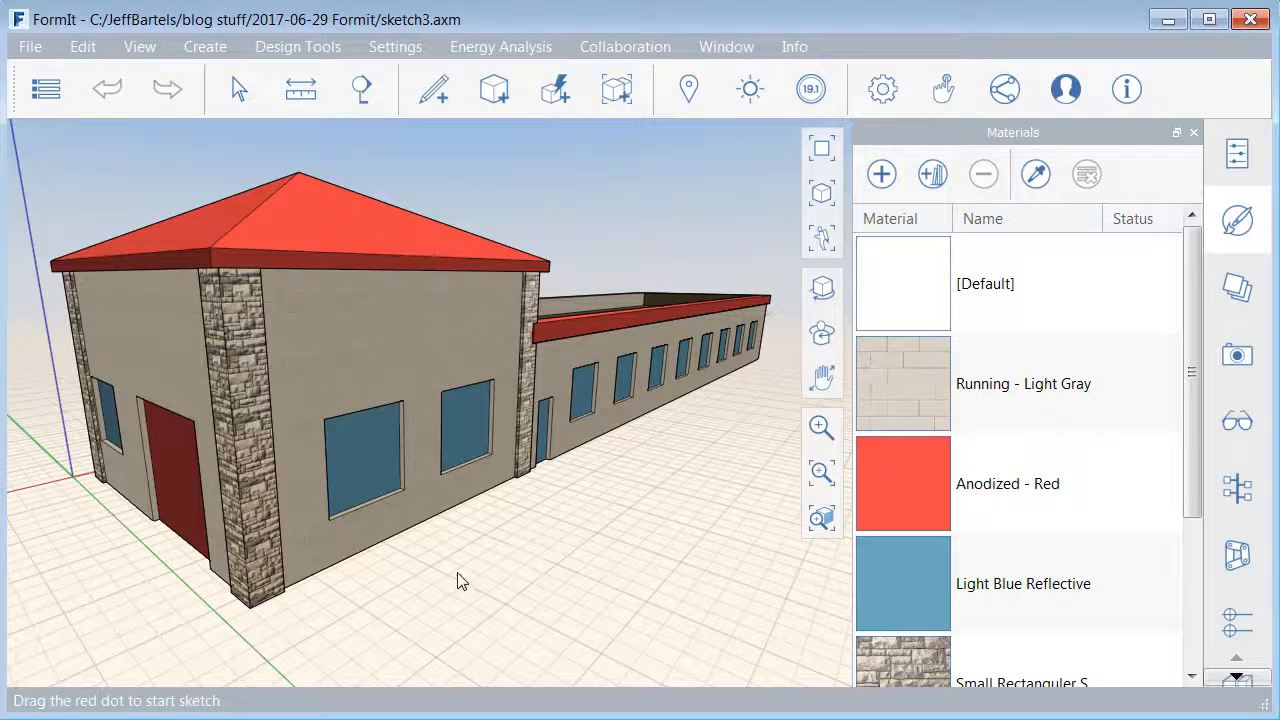
- Export all objects of the finished building locally in FBX format, version FBX201200, without backfaces or ASCII
middle_click_drag(460, 580, 517, 591)
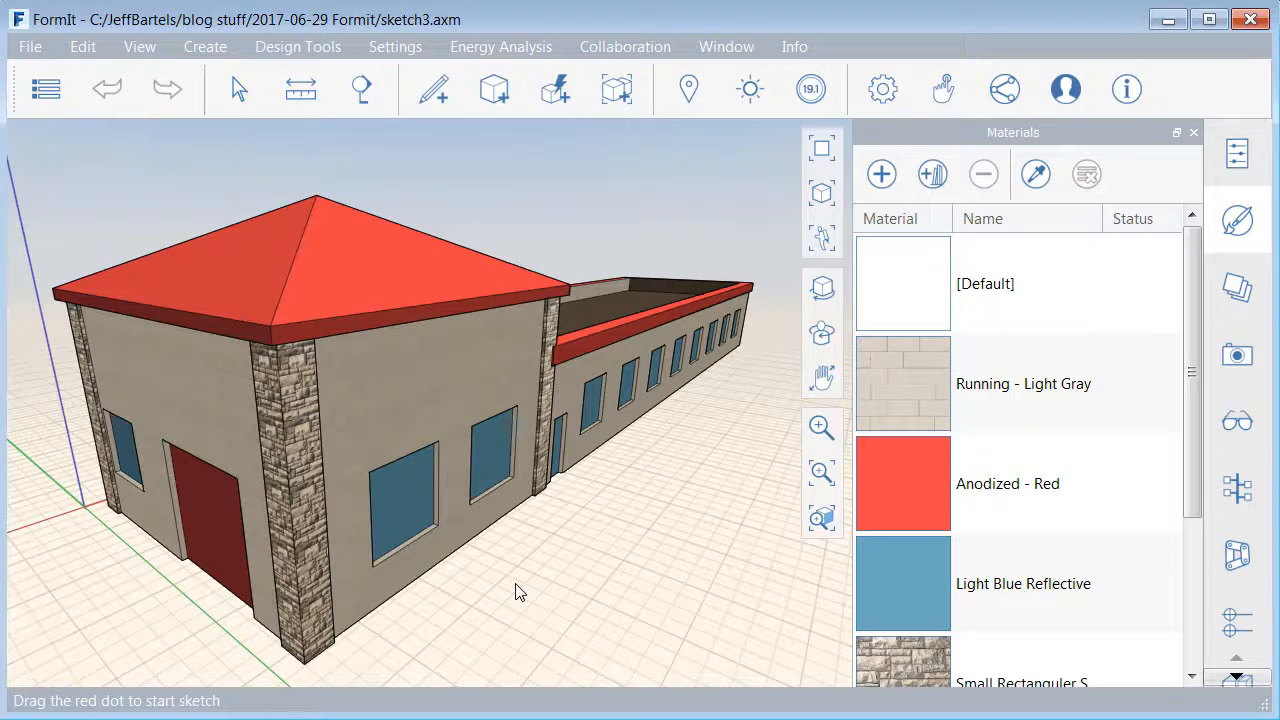
left_click(32, 50)
mouse_move(51, 294)
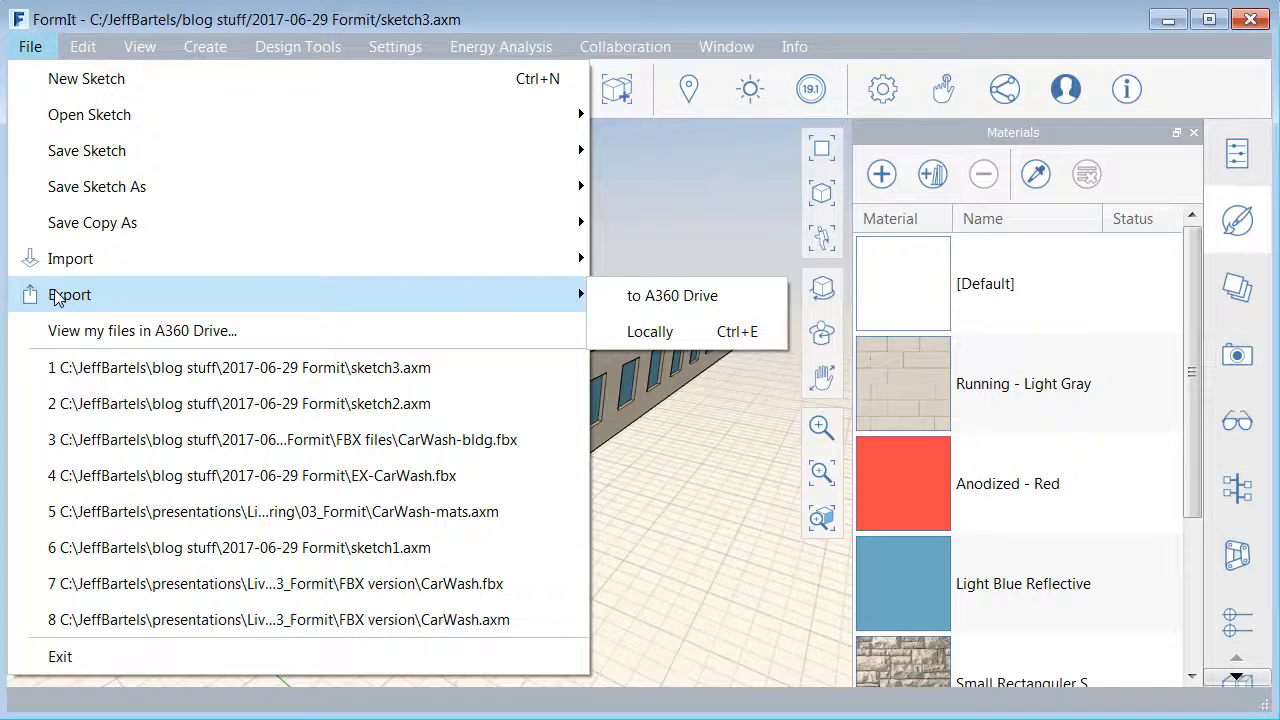
left_click(633, 334)
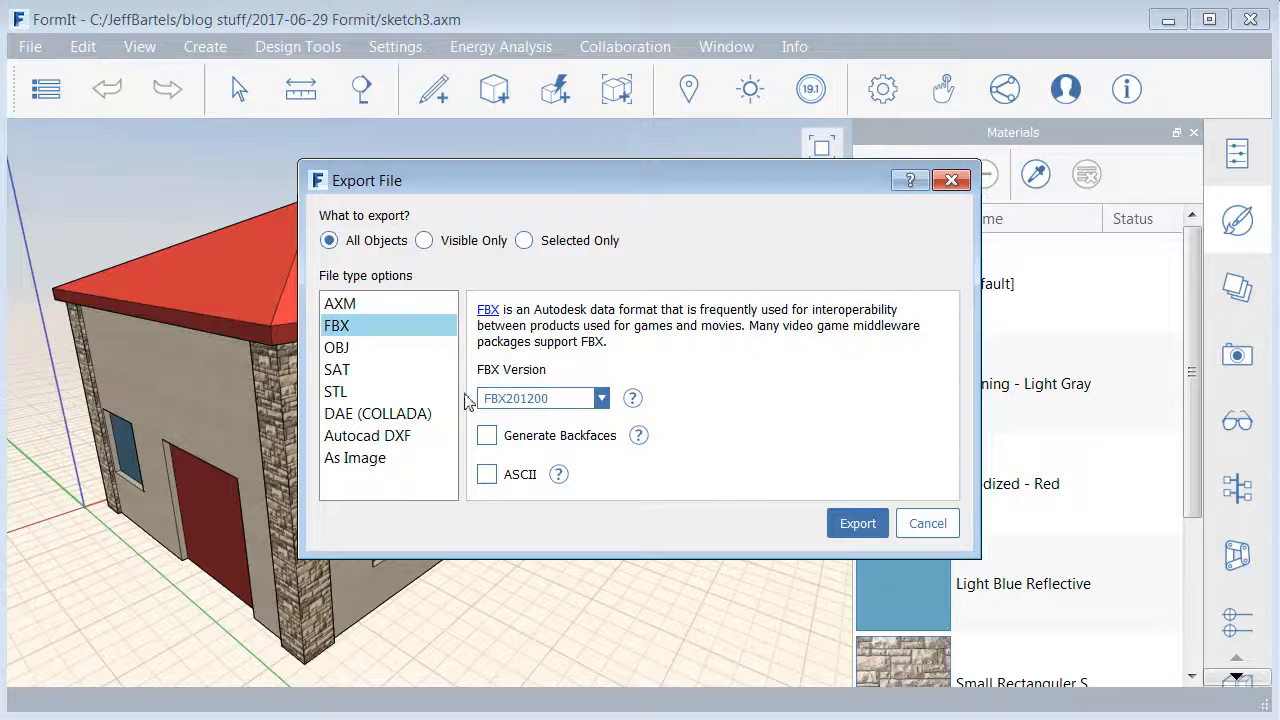
left_click(857, 524)
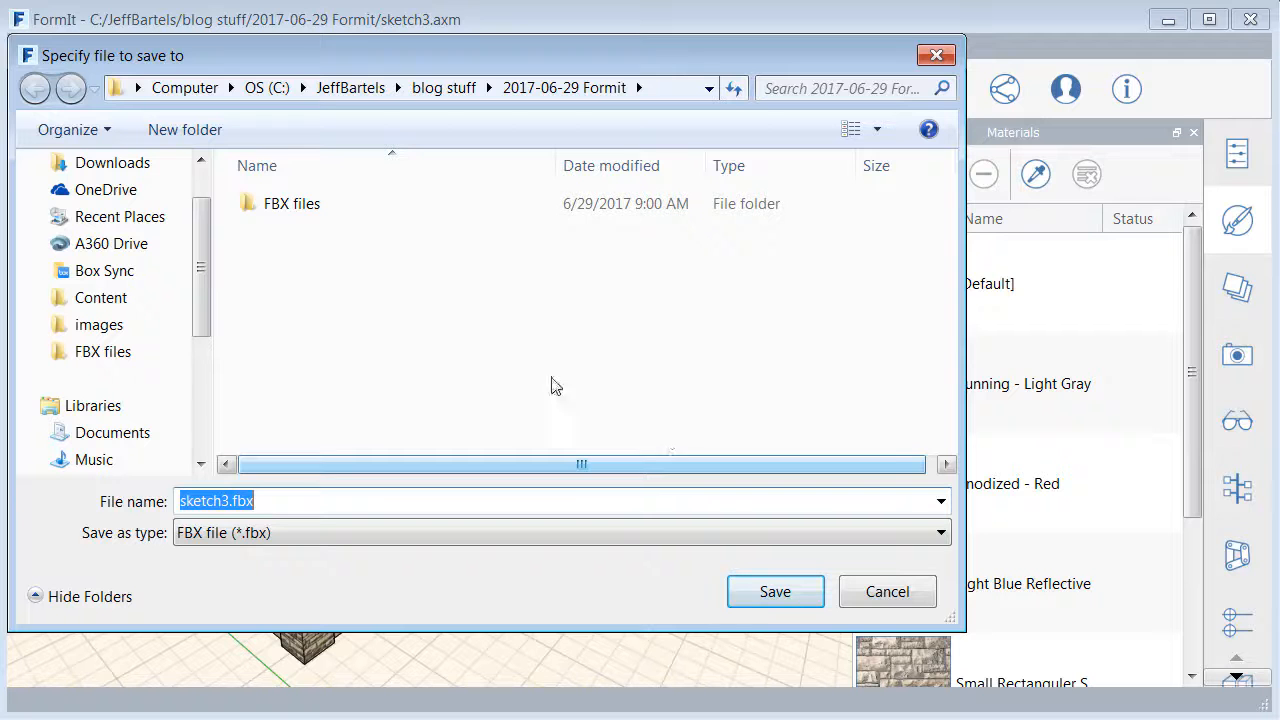
- Save the exported model as CarWashBldg.fbx in the FBX files folder
double_click(285, 205)
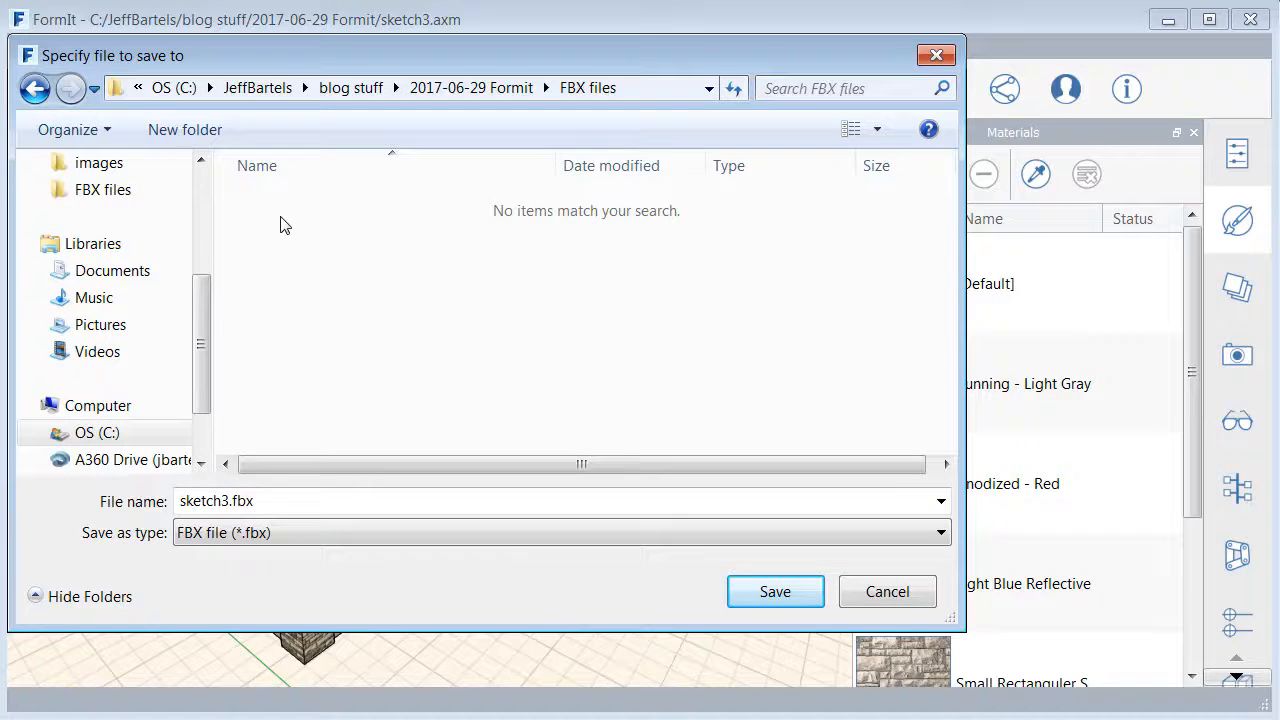
left_click(226, 500)
type("CarW")
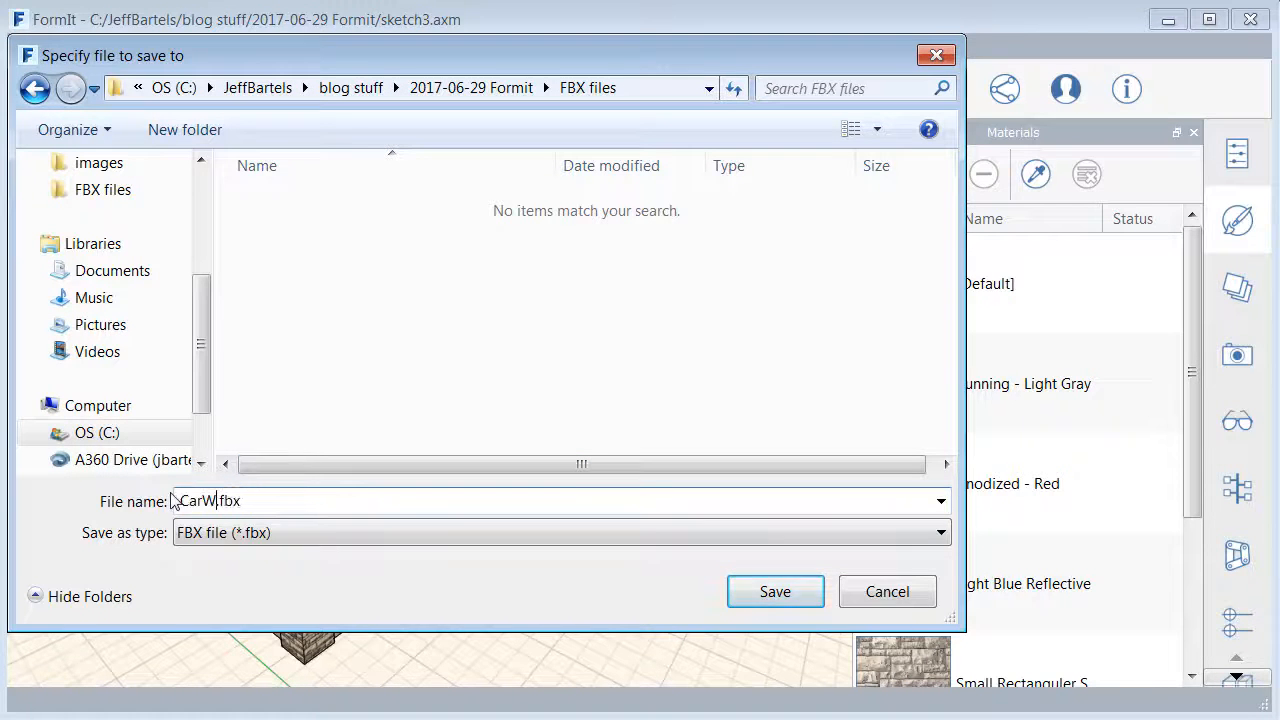
type("ashBldg")
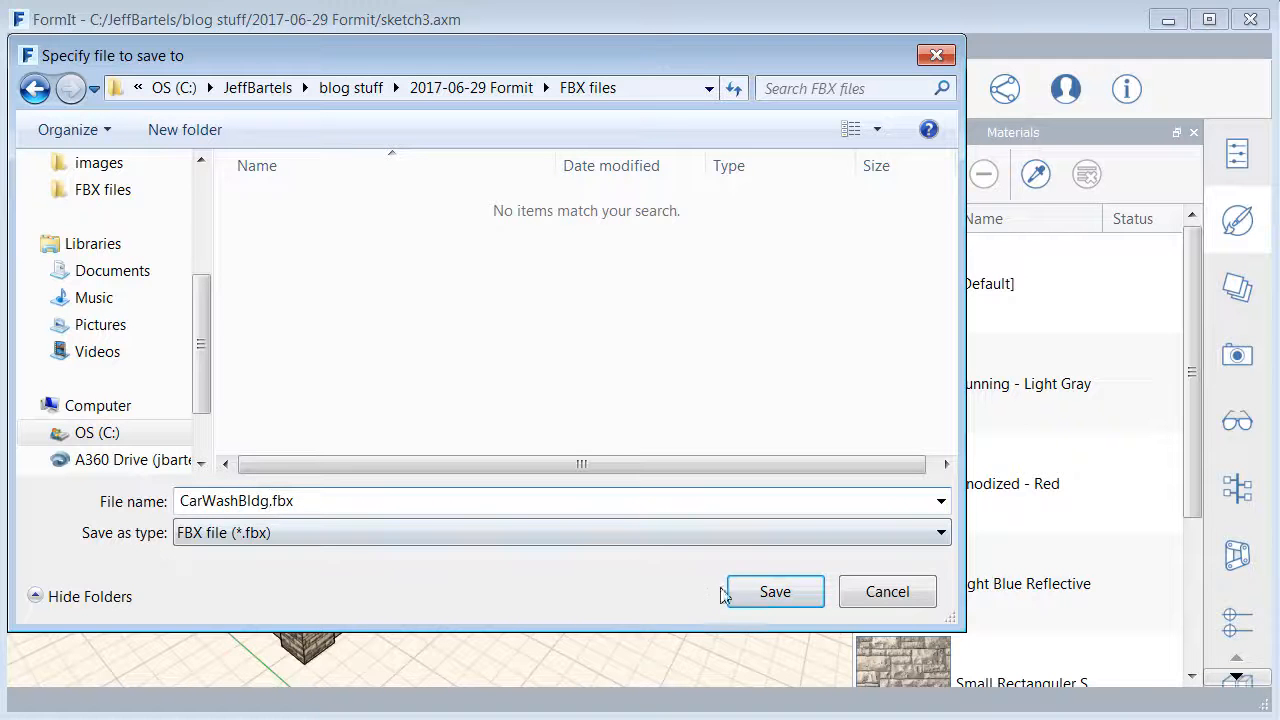
left_click(751, 591)
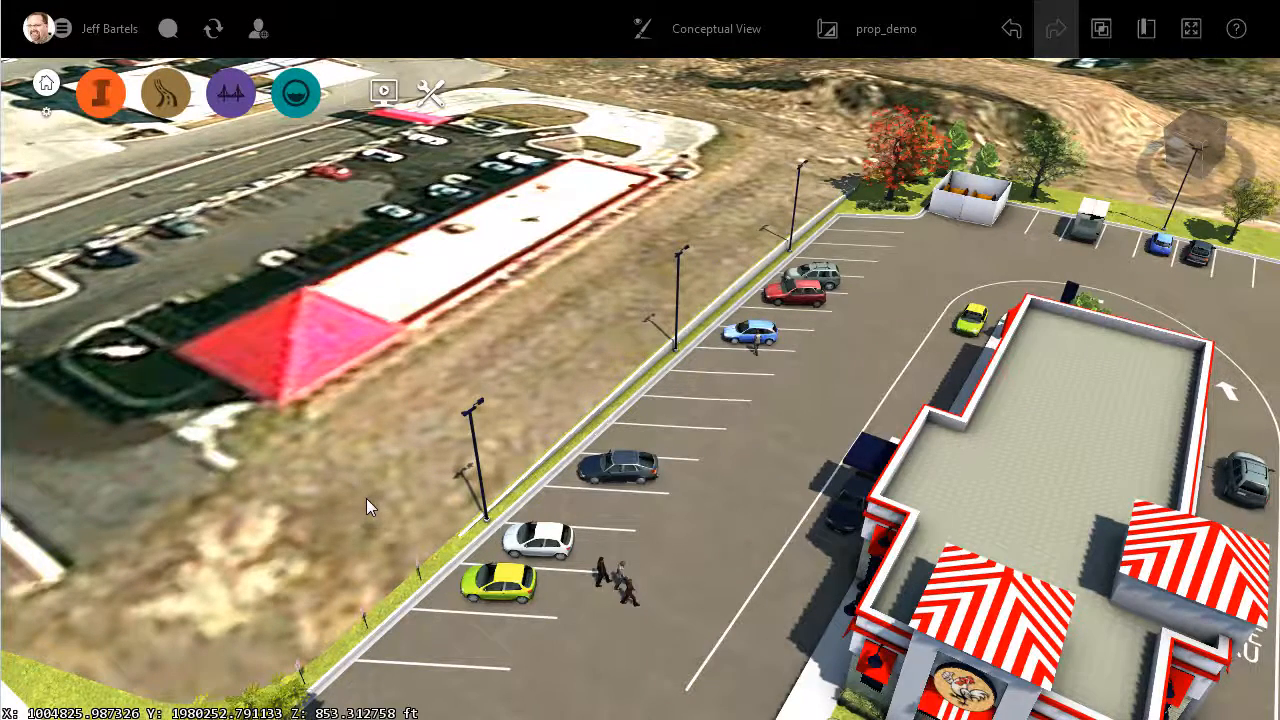
- Switch to the InfraWorks prop_demo model and add CarWashBldg.fbx from the FBX files folder as a 3D model data source
key("super+e")
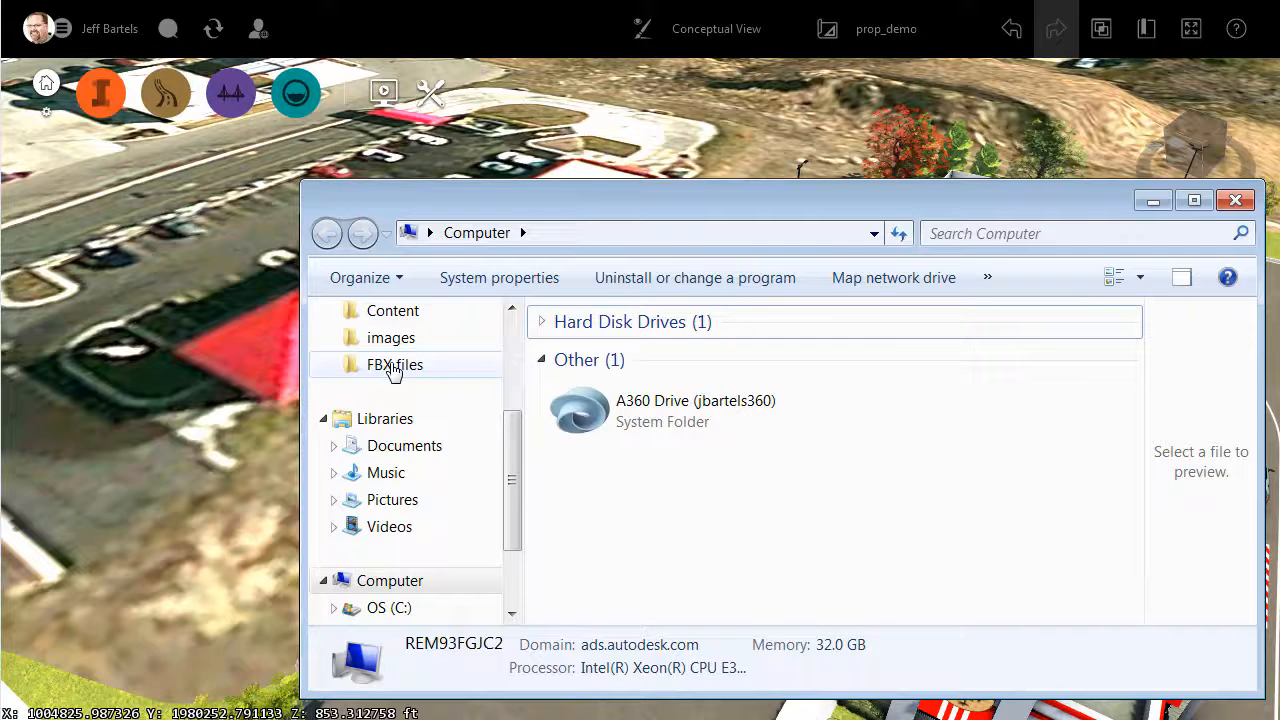
left_click(393, 366)
left_click(571, 355)
left_click_drag(571, 357, 212, 550)
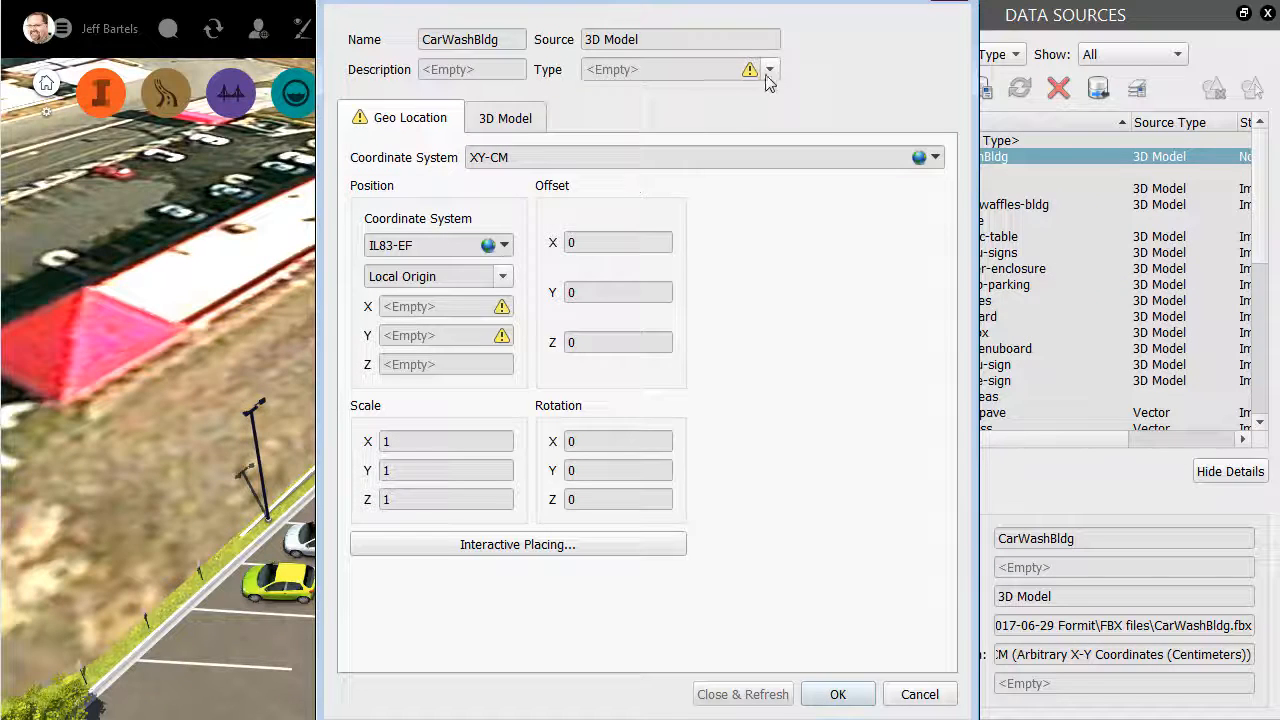
- Set the CarWashBldg data source's type to Buildings and inspect the building in its 3D model preview
left_click(769, 70)
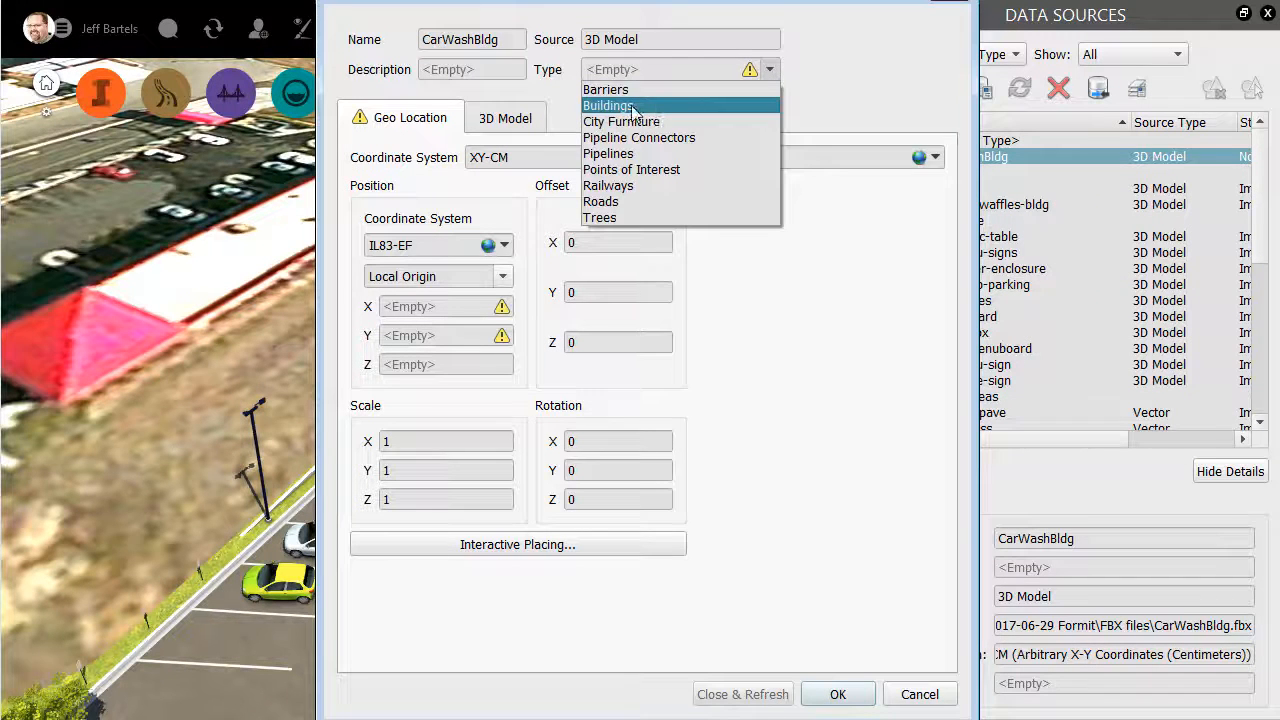
left_click(633, 108)
left_click(574, 118)
left_click_drag(605, 564, 768, 602)
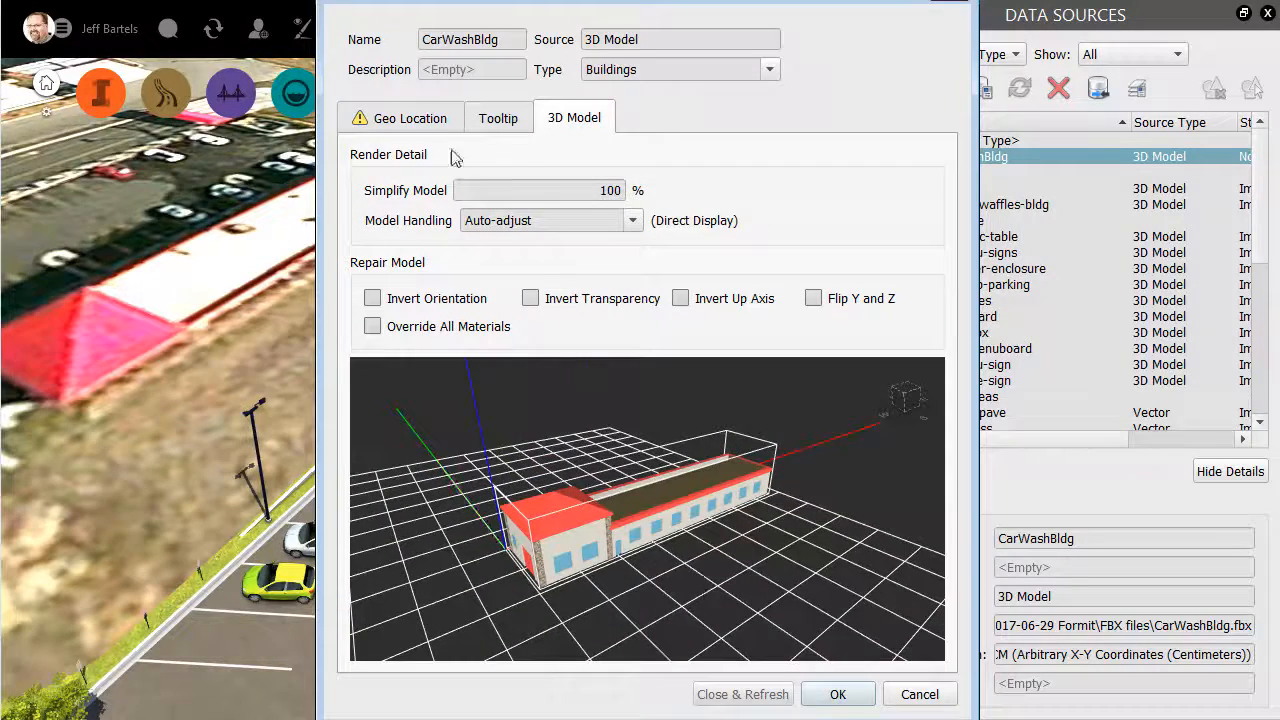
left_click(430, 120)
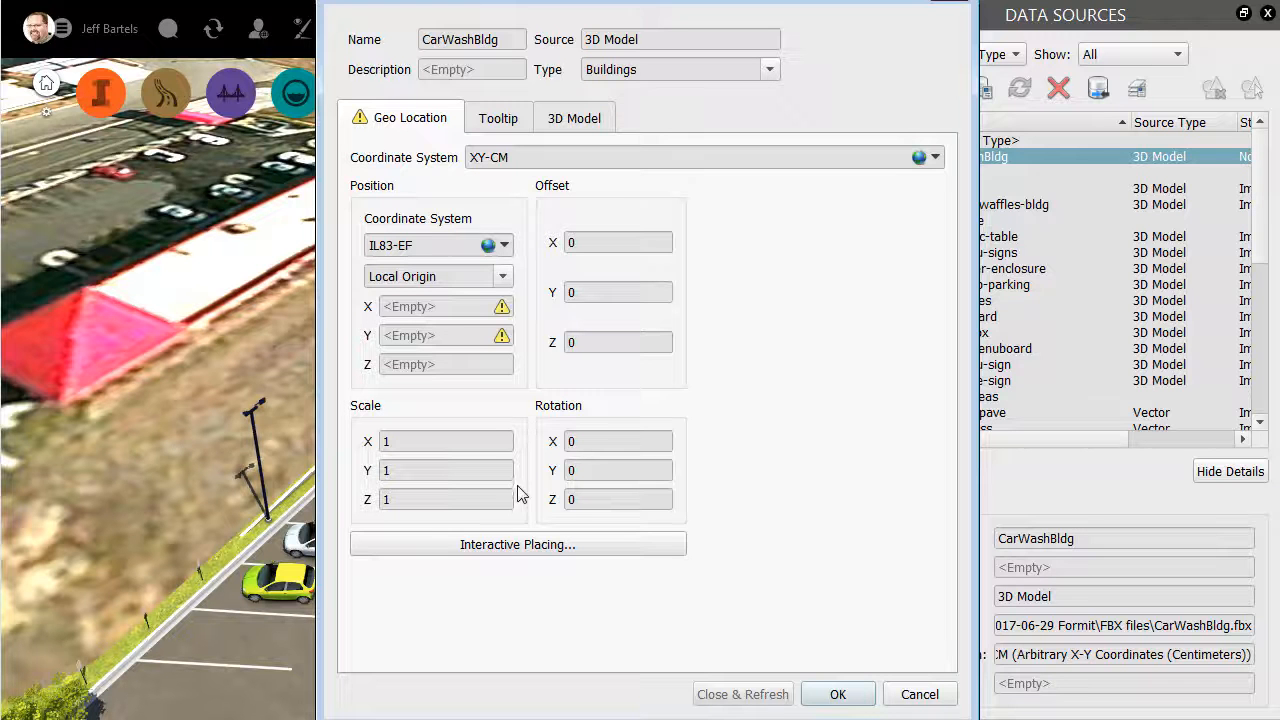
- Set the CarWashBldg model's X, Y and Z scale to 30.48 in its geo location settings
left_click(518, 548)
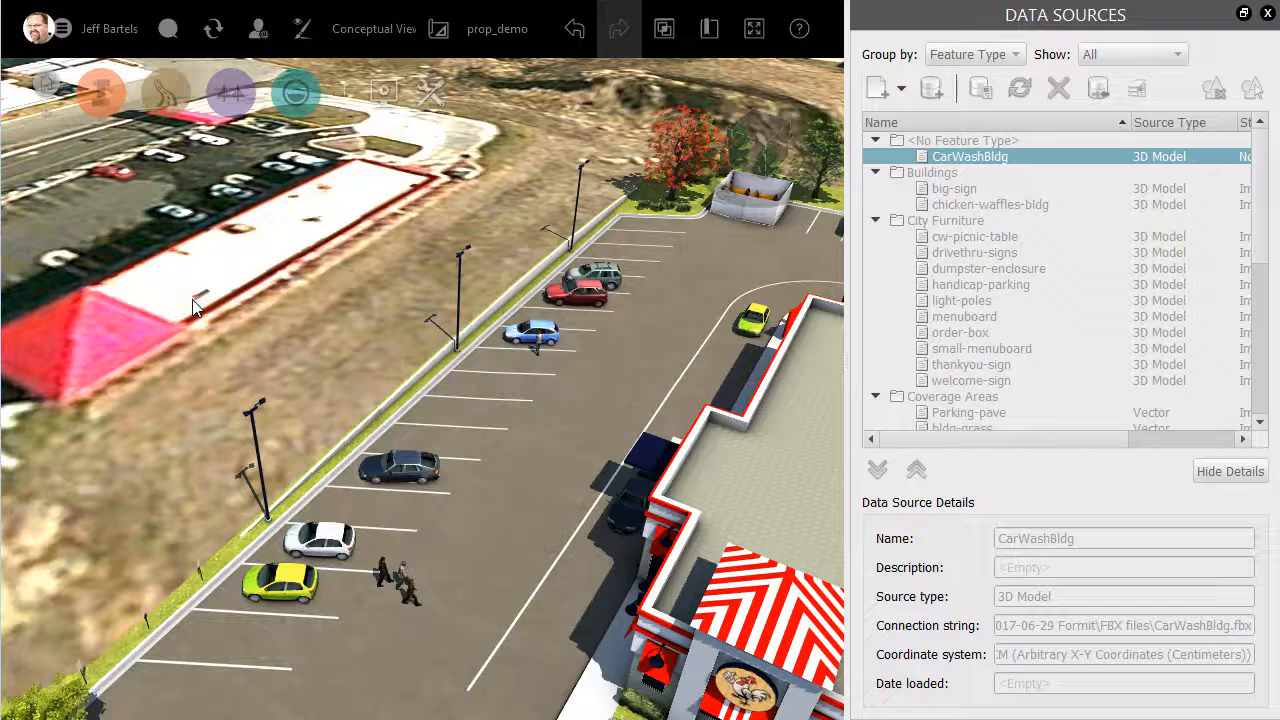
key("Escape")
left_click(392, 395)
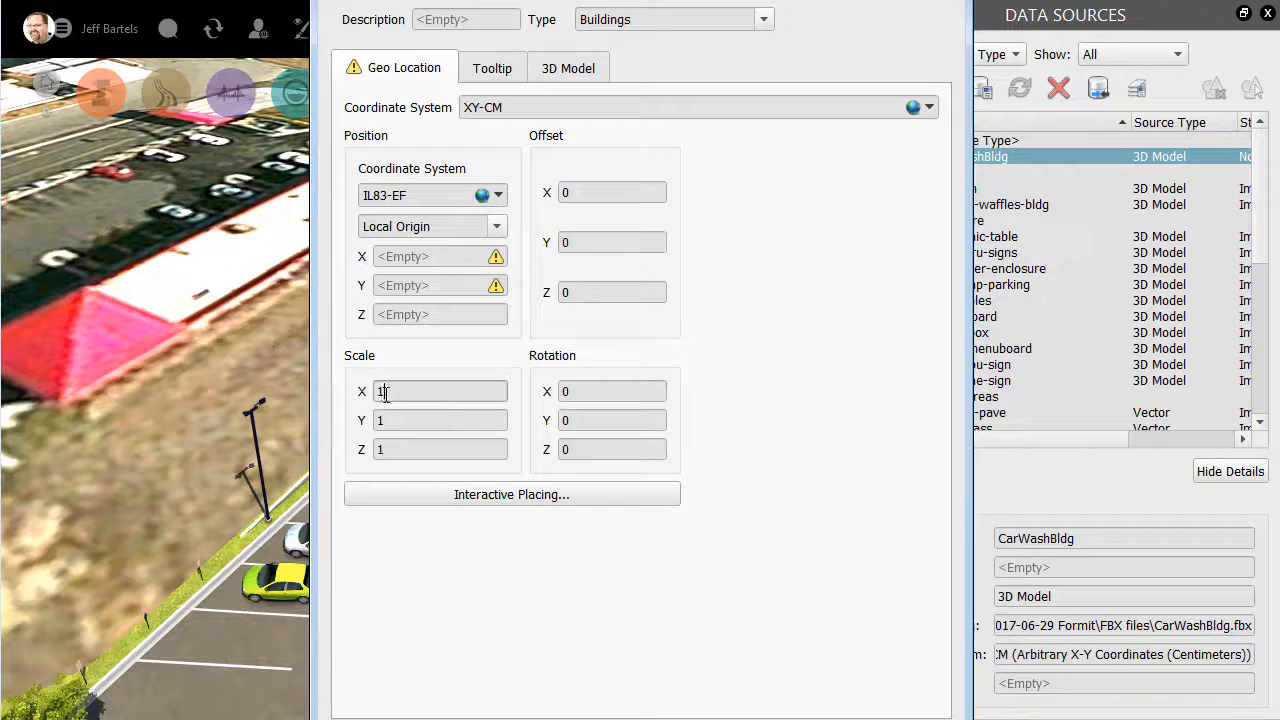
key("BackSpace")
type("30.48")
left_click(378, 421)
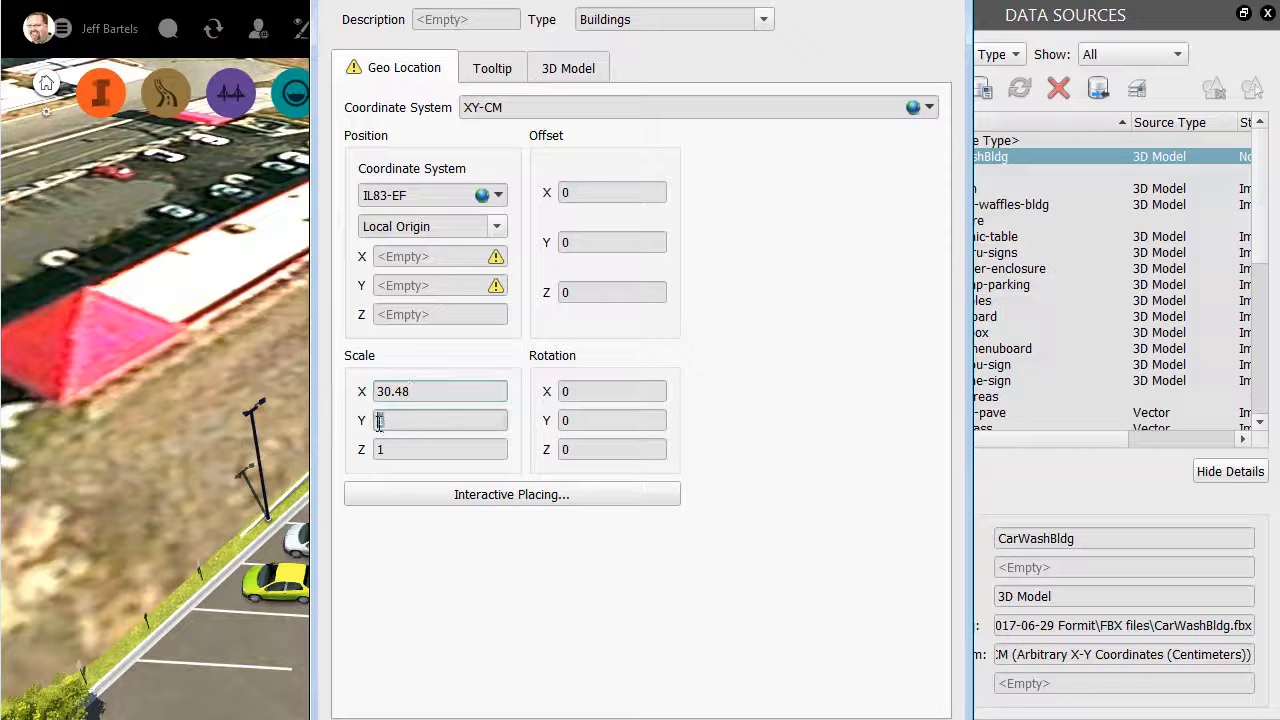
key("BackSpace")
type("30.48")
left_click(381, 449)
key("BackSpace")
type("30.")
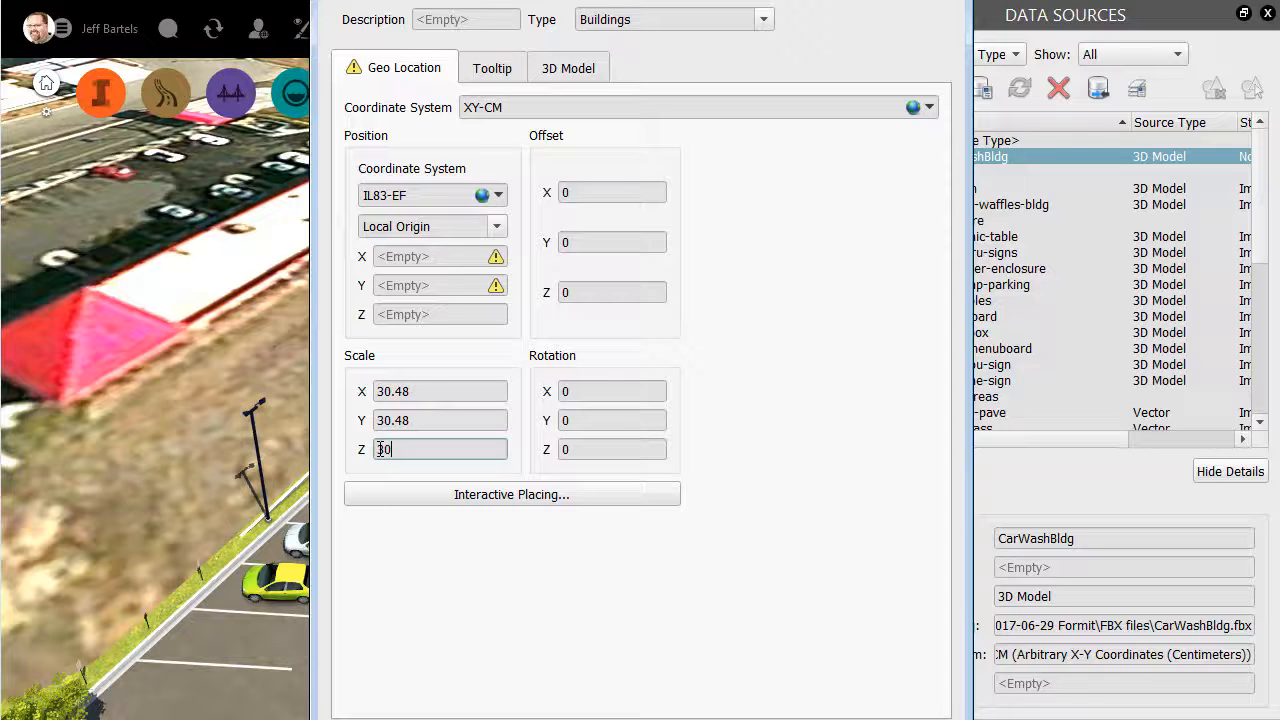
type("48")
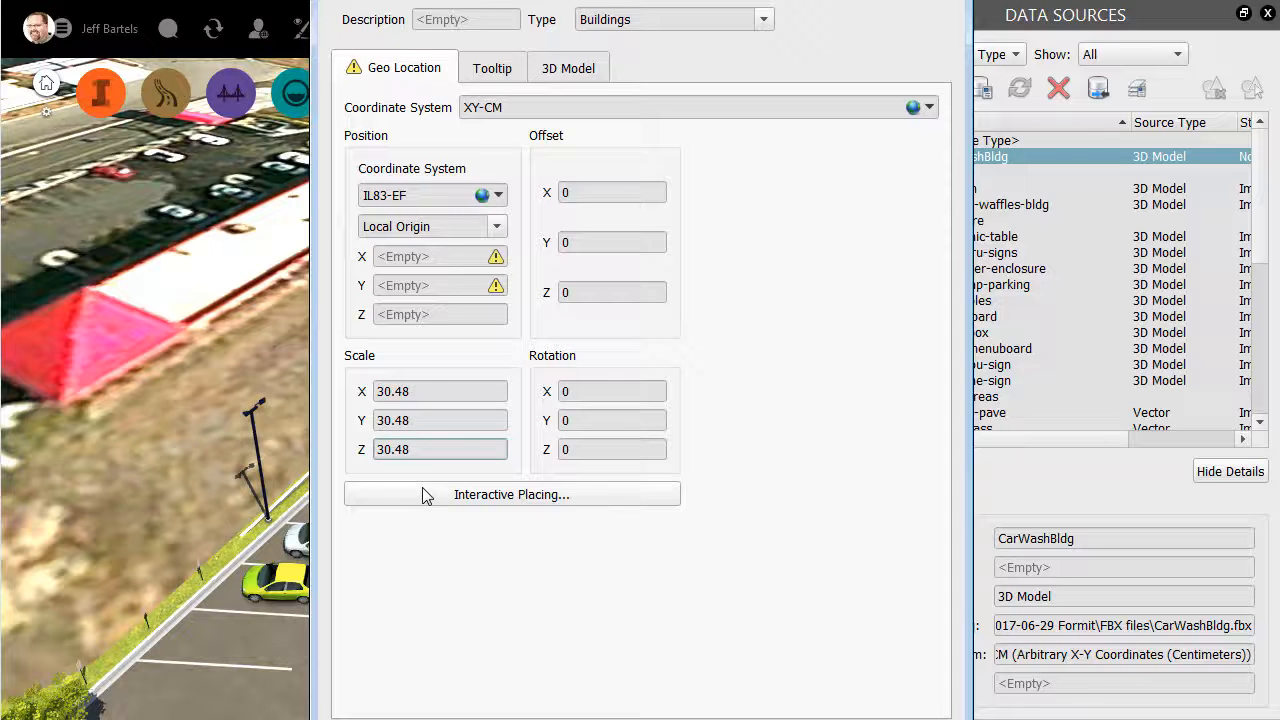
- Place the car wash building interactively over its footprint on the aerial image, refresh the data source, and close the data sources
left_click(432, 495)
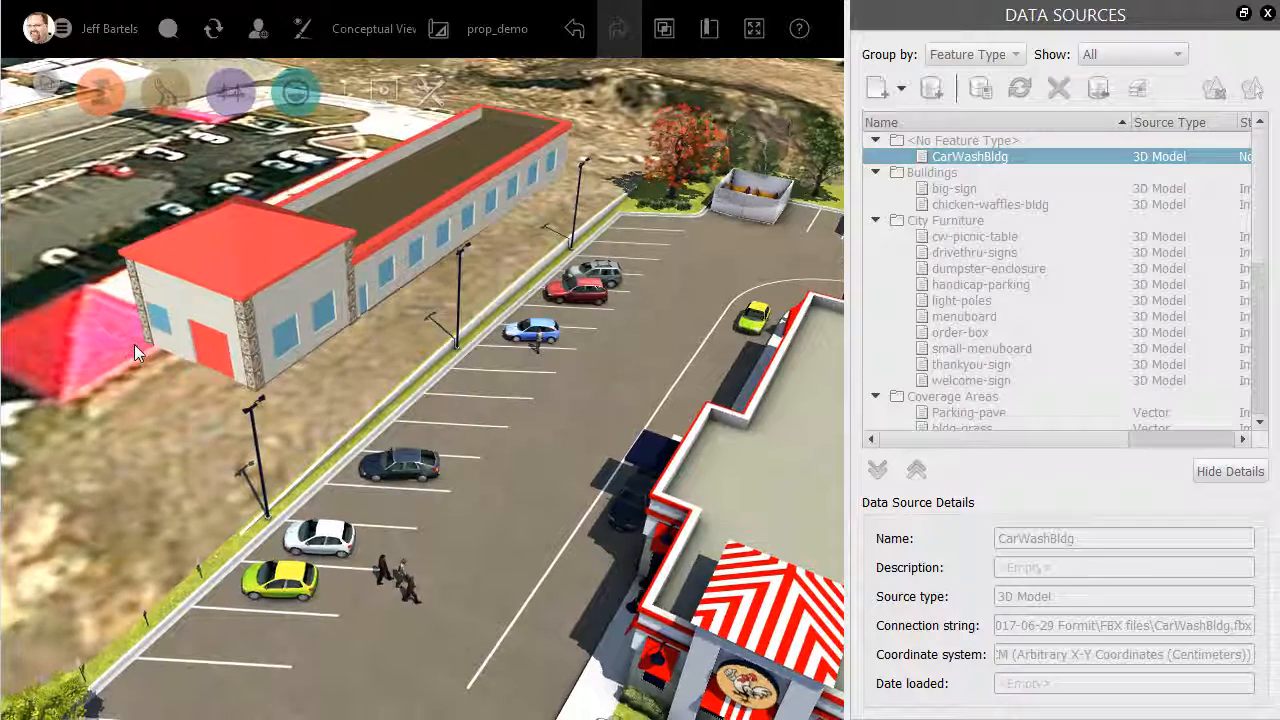
middle_click_drag(141, 344, 218, 349)
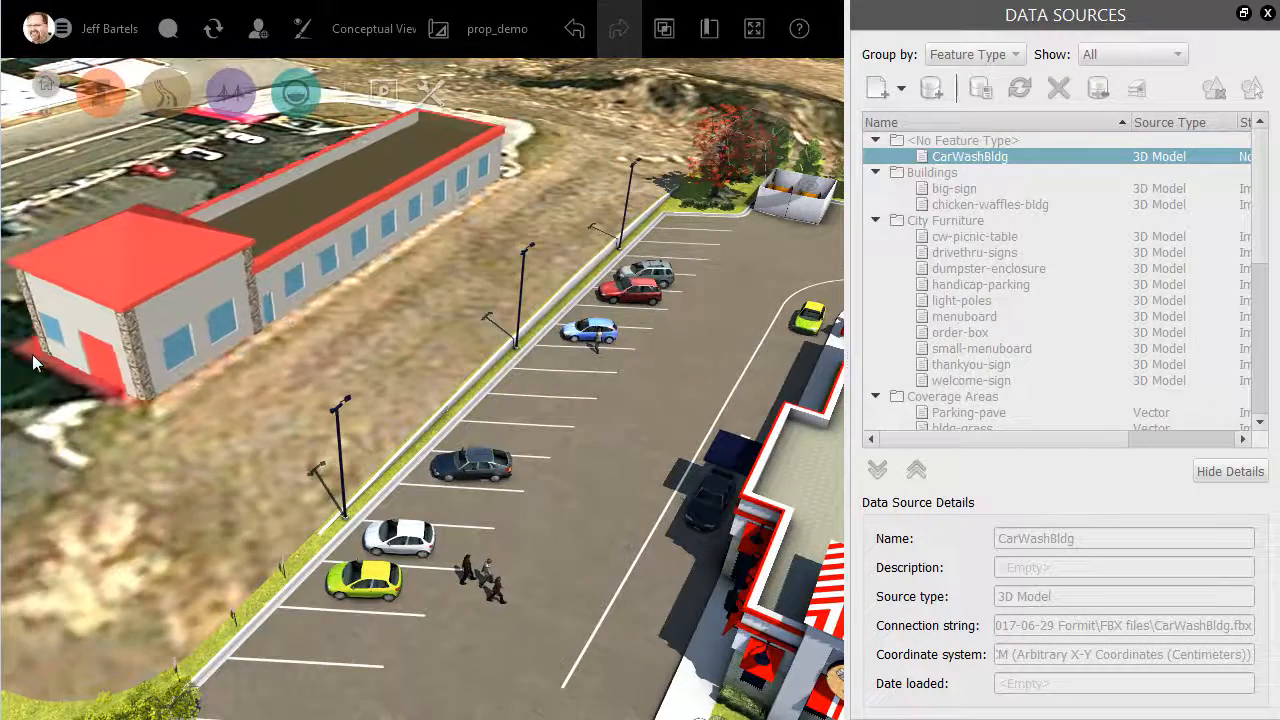
middle_click_drag(31, 354, 73, 355)
left_click(73, 355)
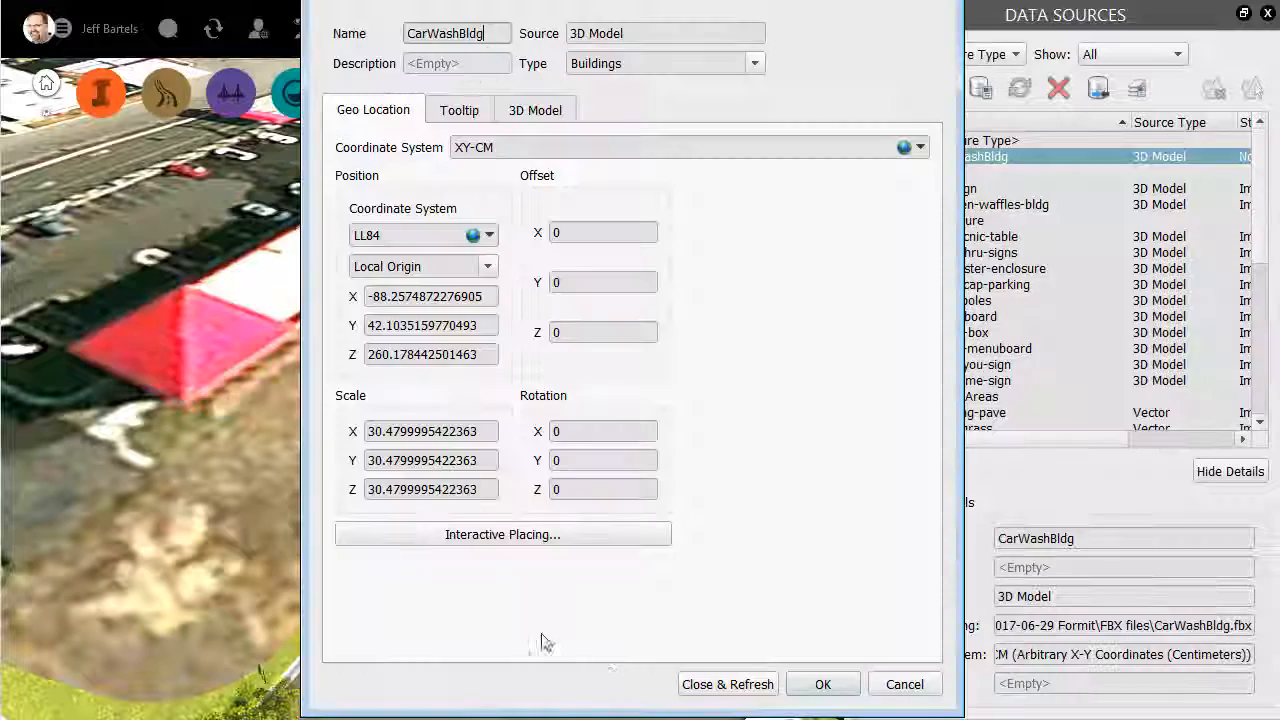
left_click(698, 688)
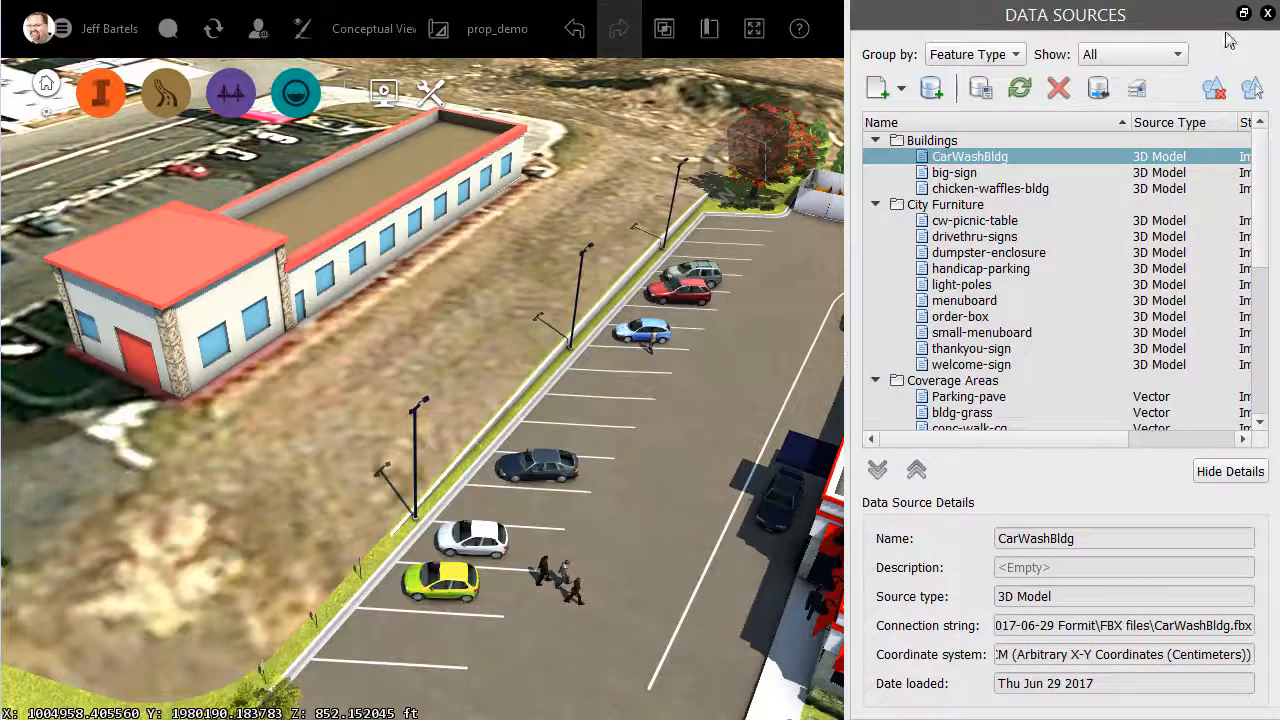
left_click(1267, 14)
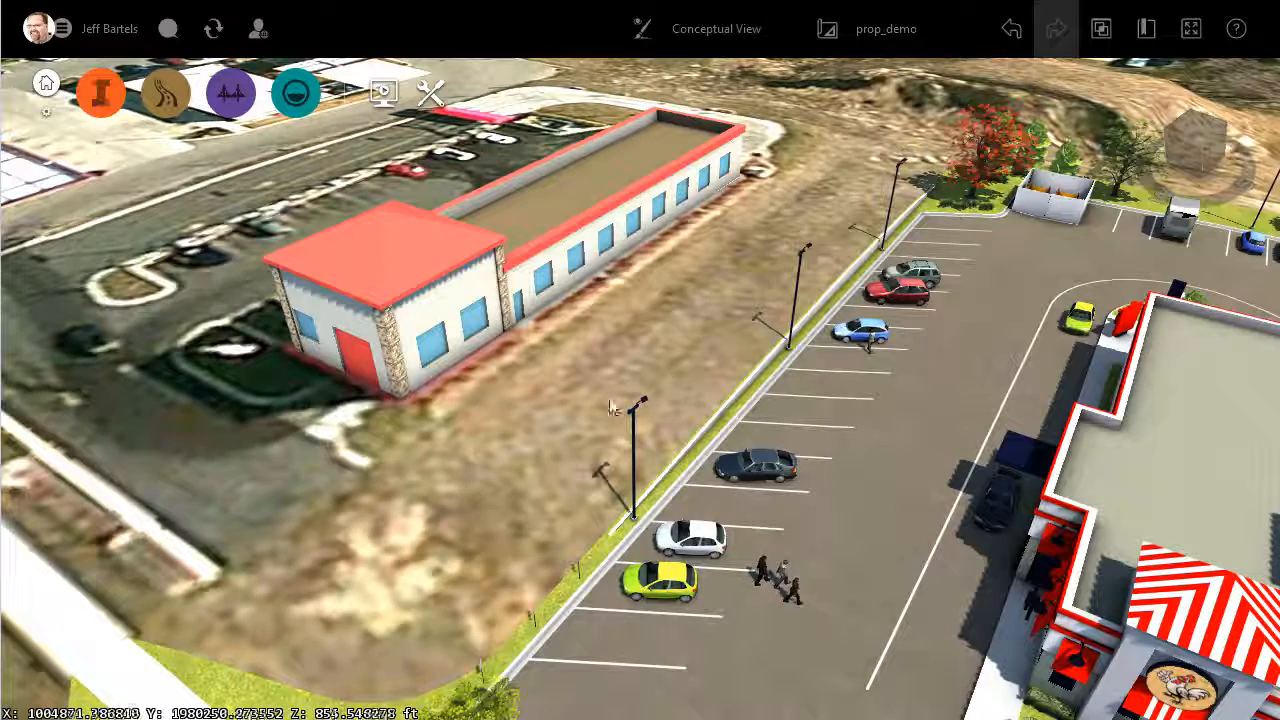
left_click_drag(503, 515, 498, 473)
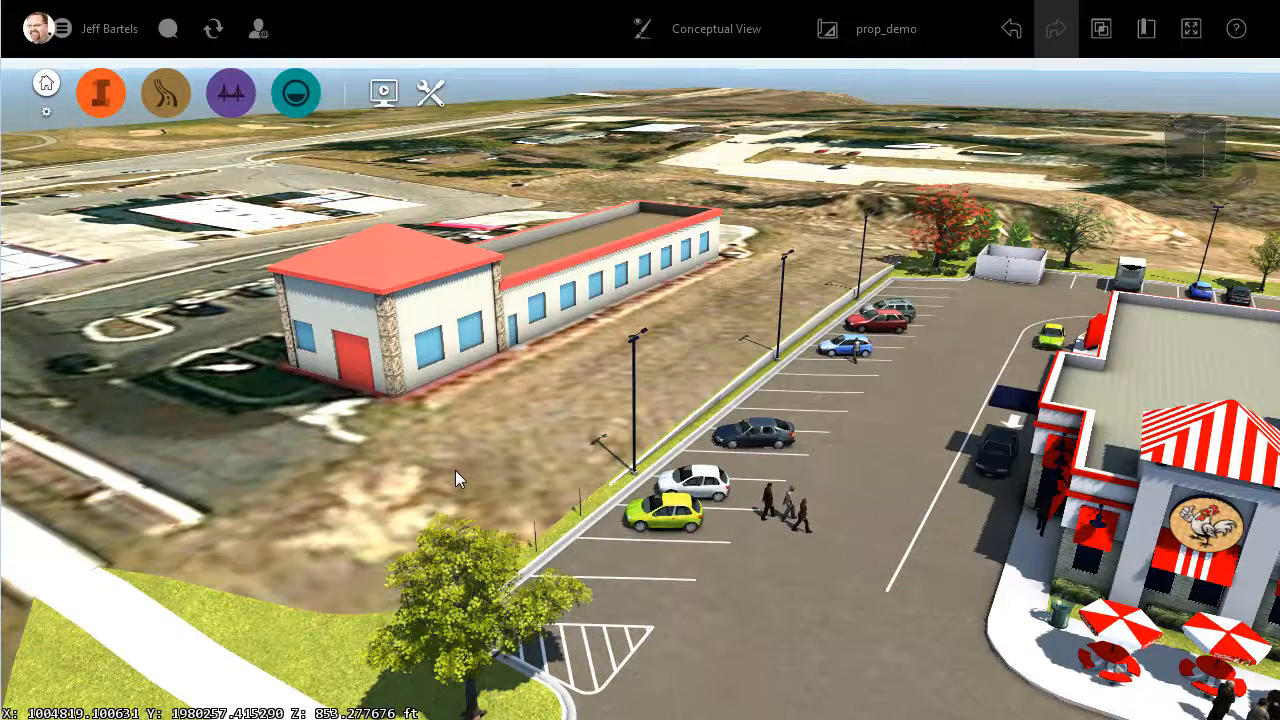